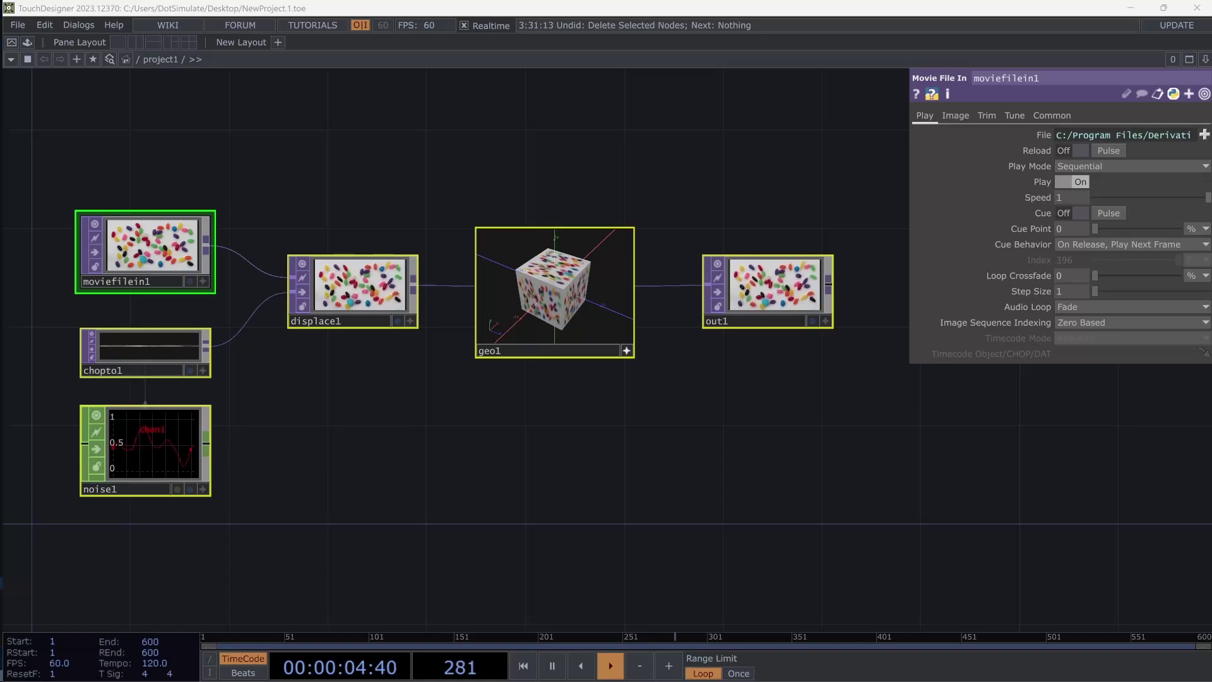
Step: Select and delete all six operators of the old displace-and-geometry network
click(375, 187)
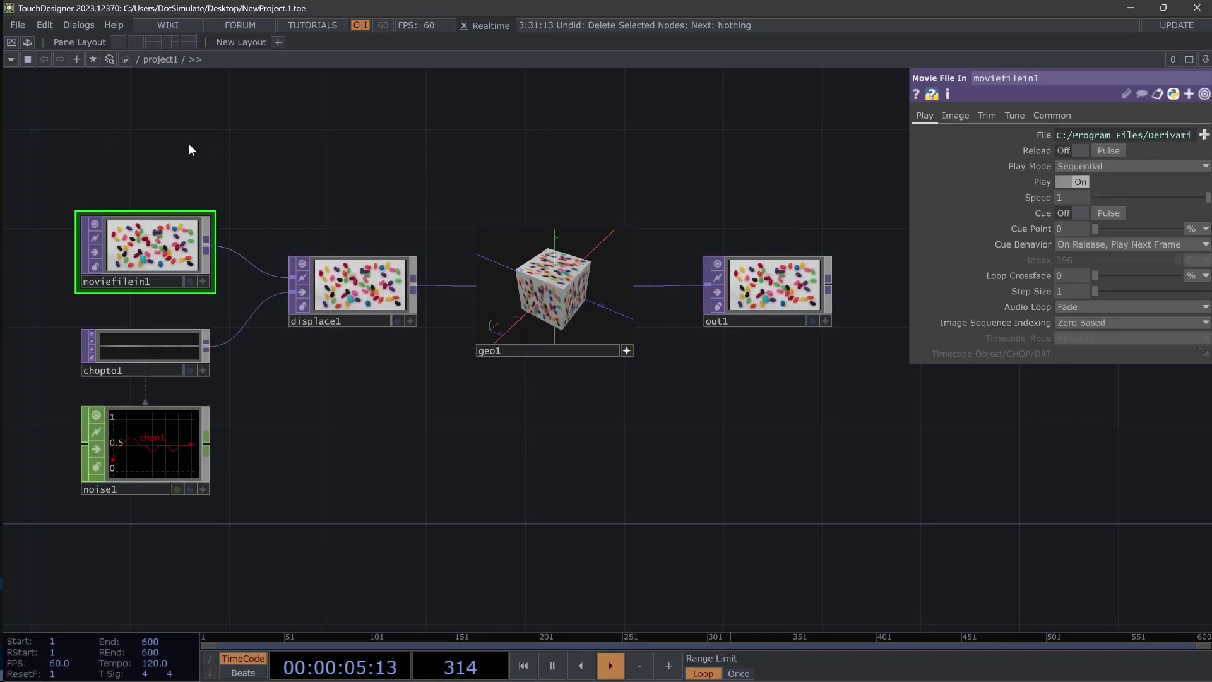
drag(98, 134, 827, 496)
key(Delete)
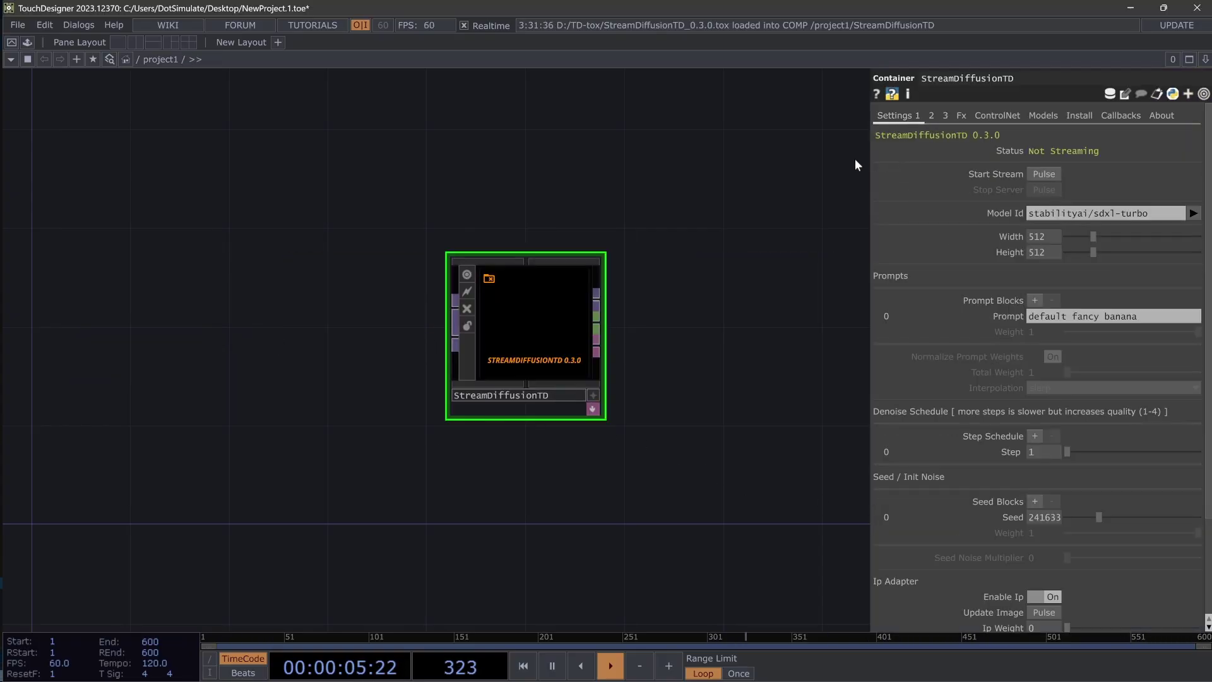
Step: Zoom in and browse the StreamDiffusionTD pages 2, 3, Fx, ControlNet, Models and Install
scroll(549, 329, up, 3)
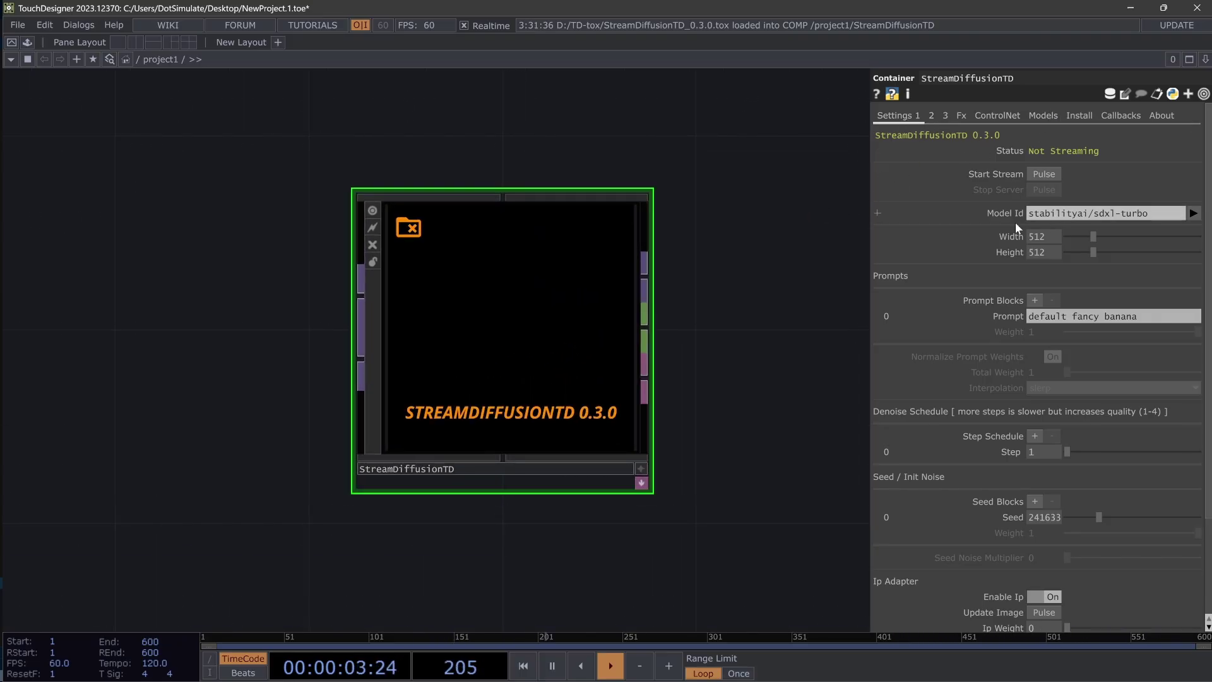
click(933, 116)
click(946, 117)
click(961, 116)
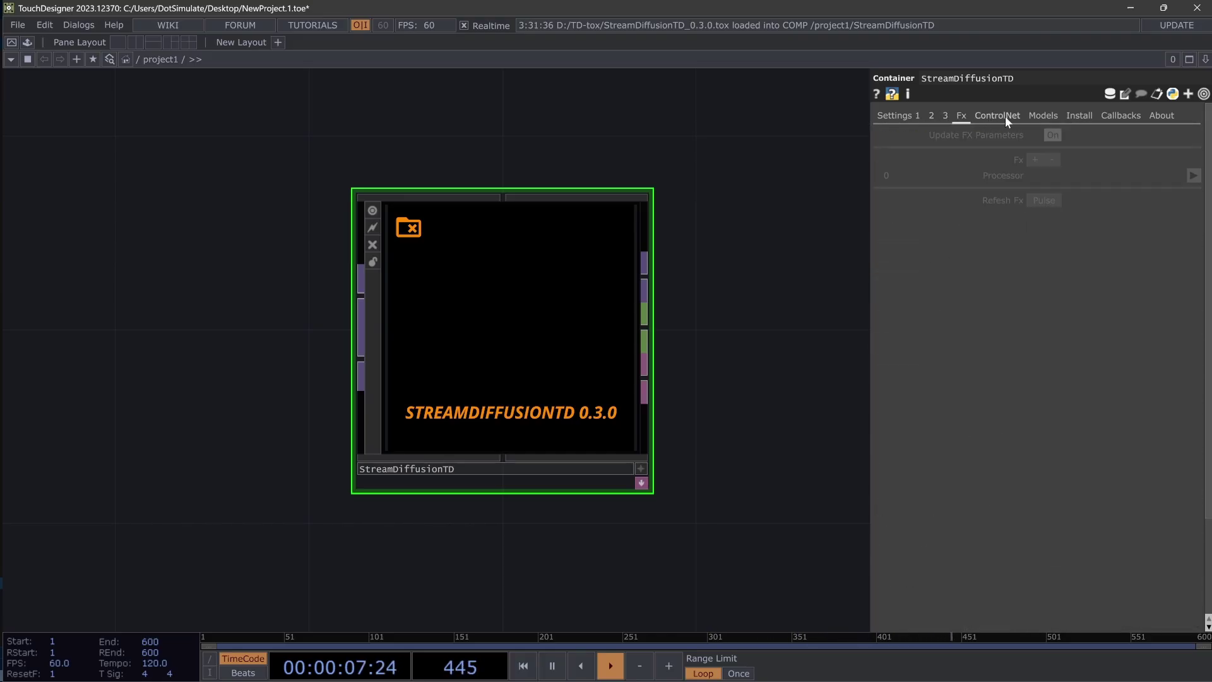
click(1005, 116)
click(1057, 115)
click(1081, 115)
click(898, 115)
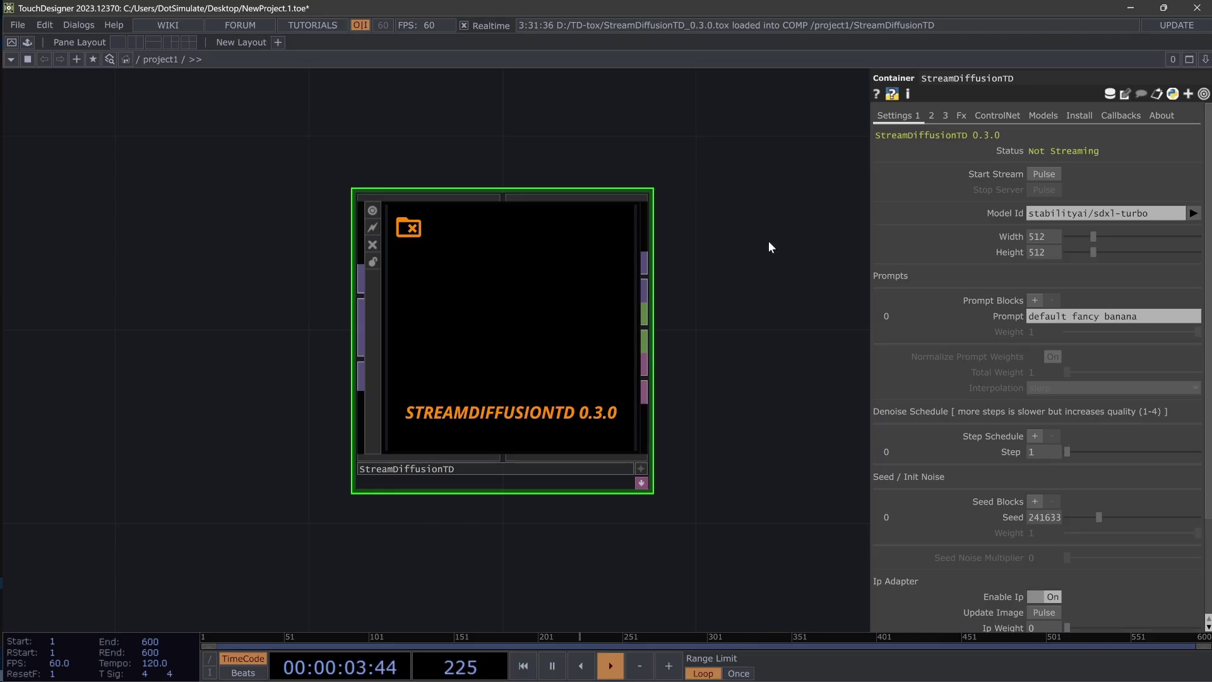
Step: Review the main settings page and begin editing the Model Id field
scroll(945, 310, down, 2)
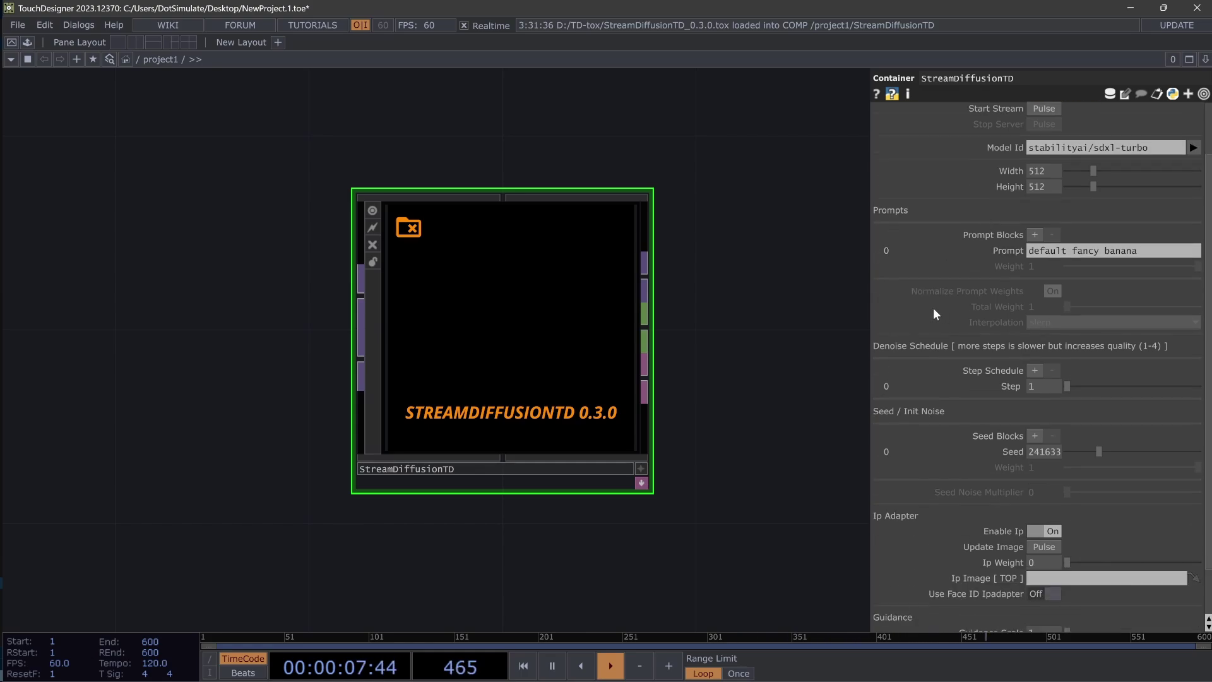
scroll(933, 309, up, 2)
scroll(930, 311, down, 4)
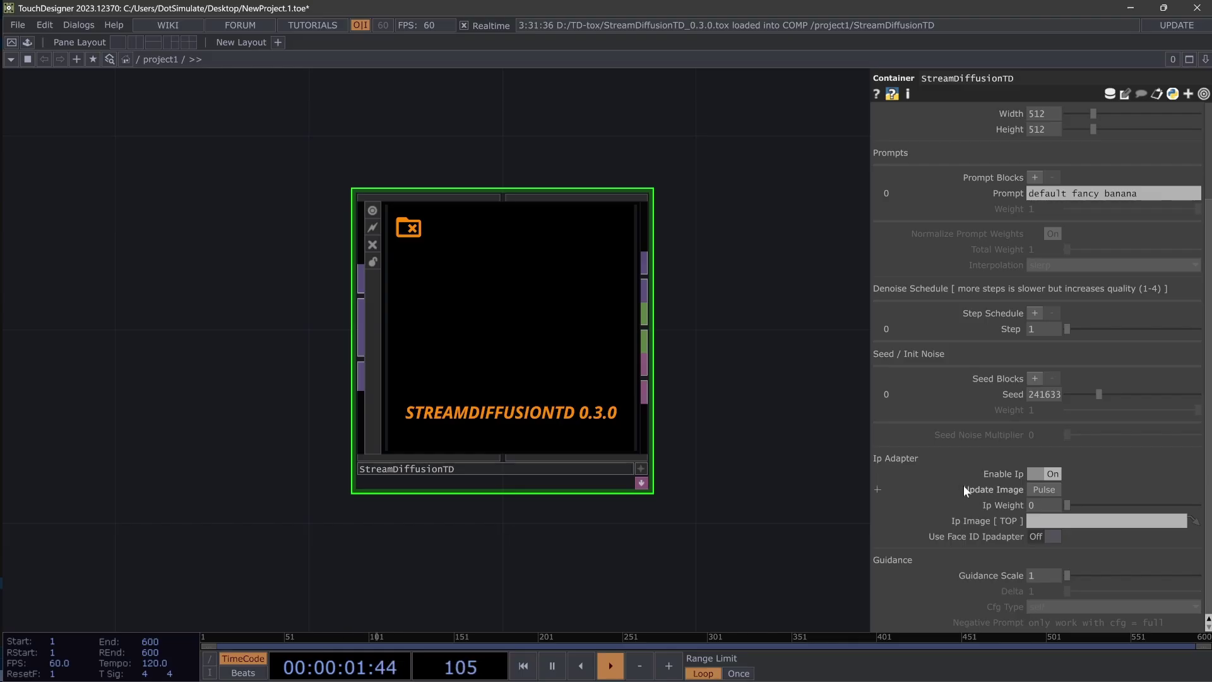
scroll(963, 486, up, 4)
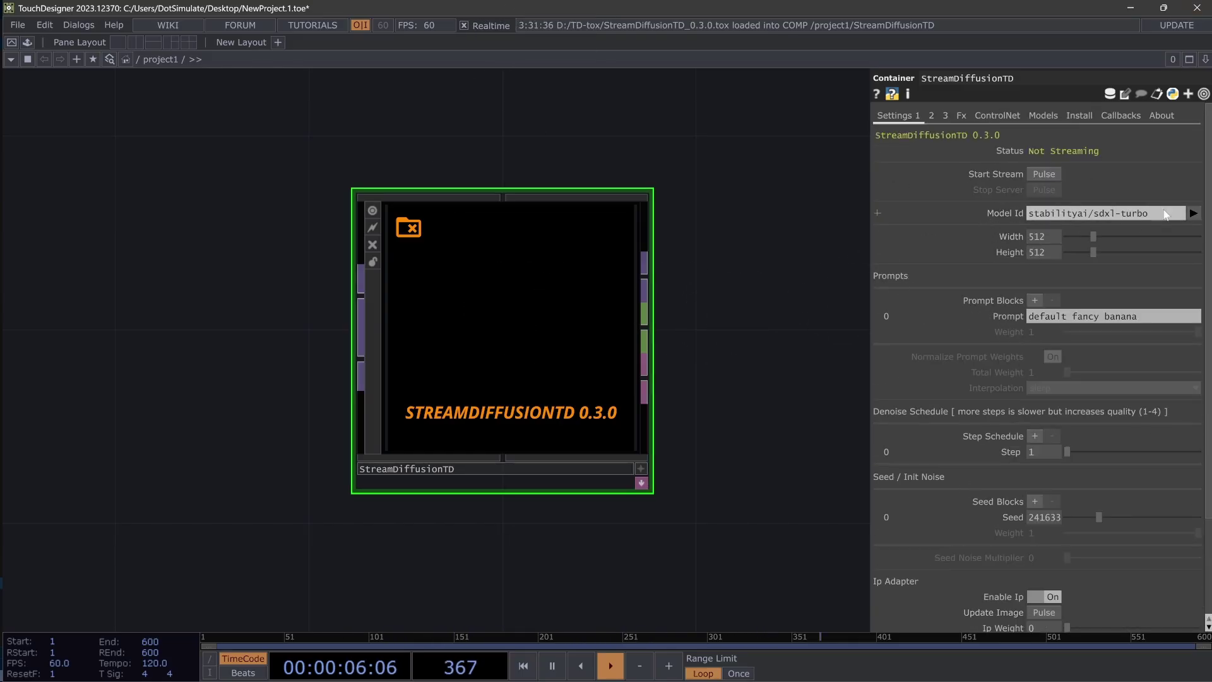
click(1165, 214)
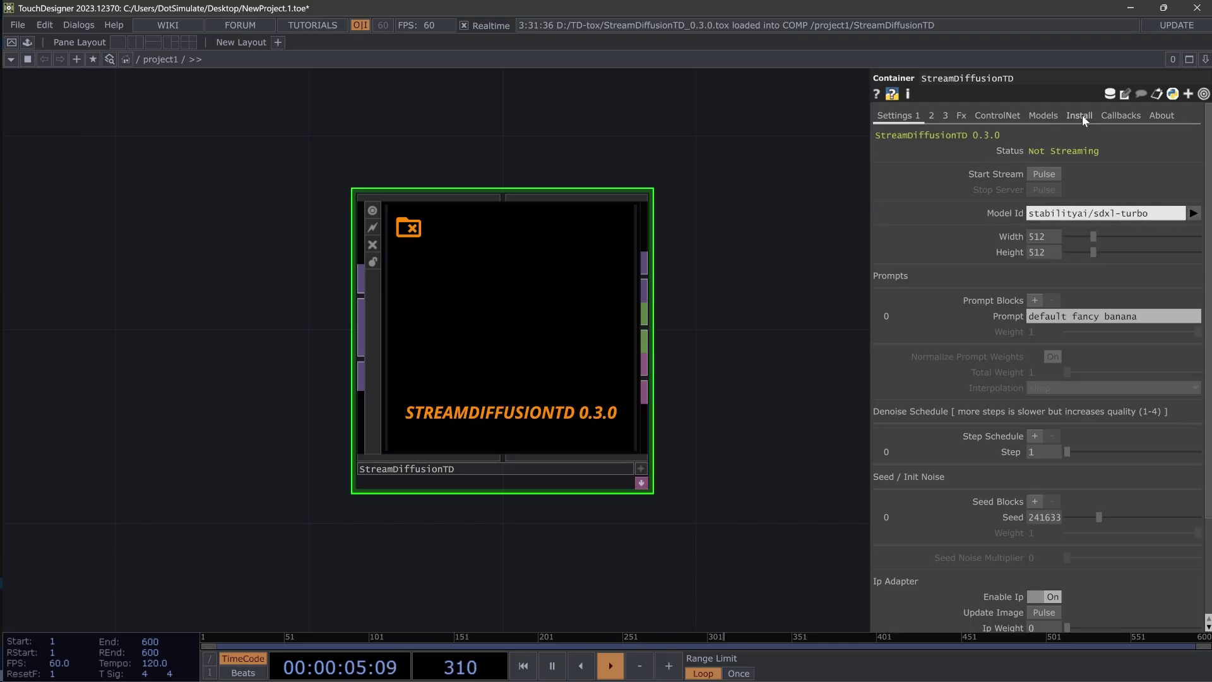
Step: Keep Daydream as the backend on the Install page and list the available Model Id choices
click(1081, 115)
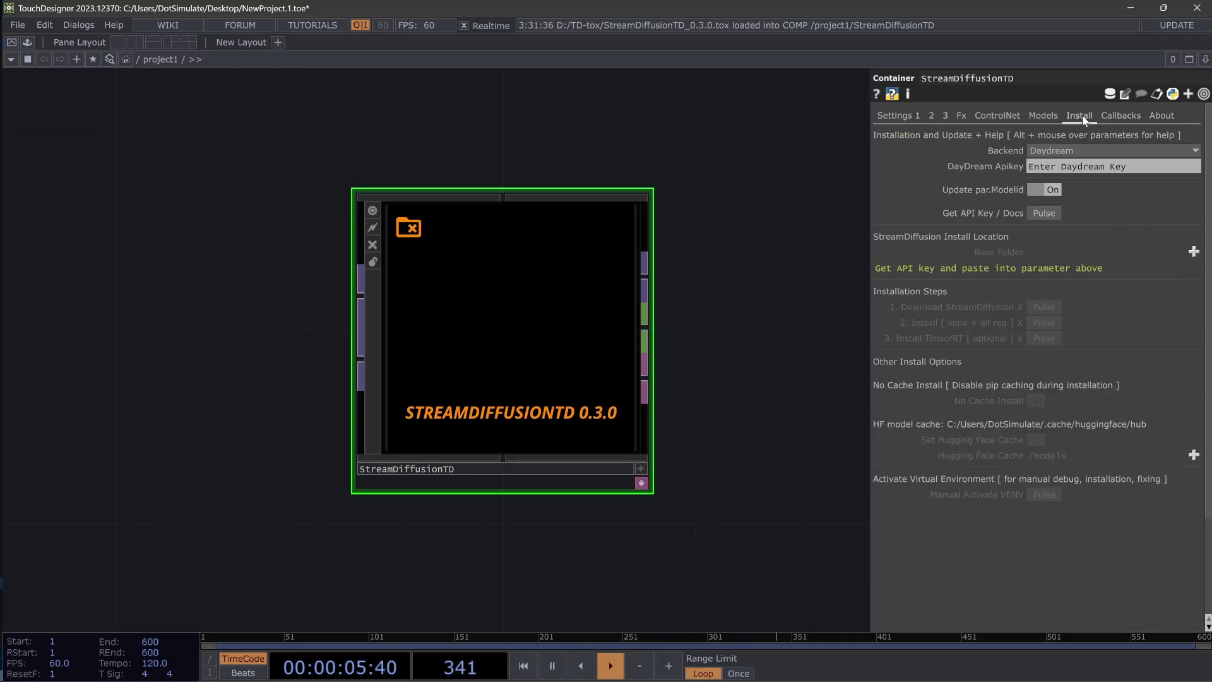
click(1074, 154)
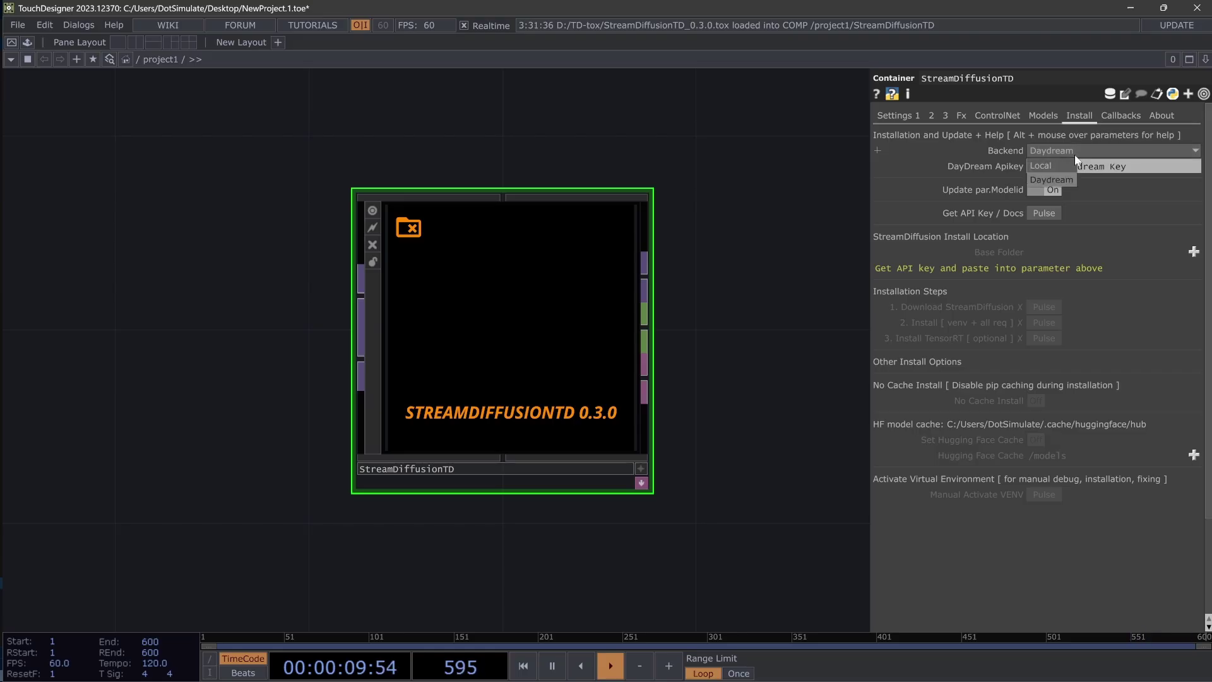
click(1036, 182)
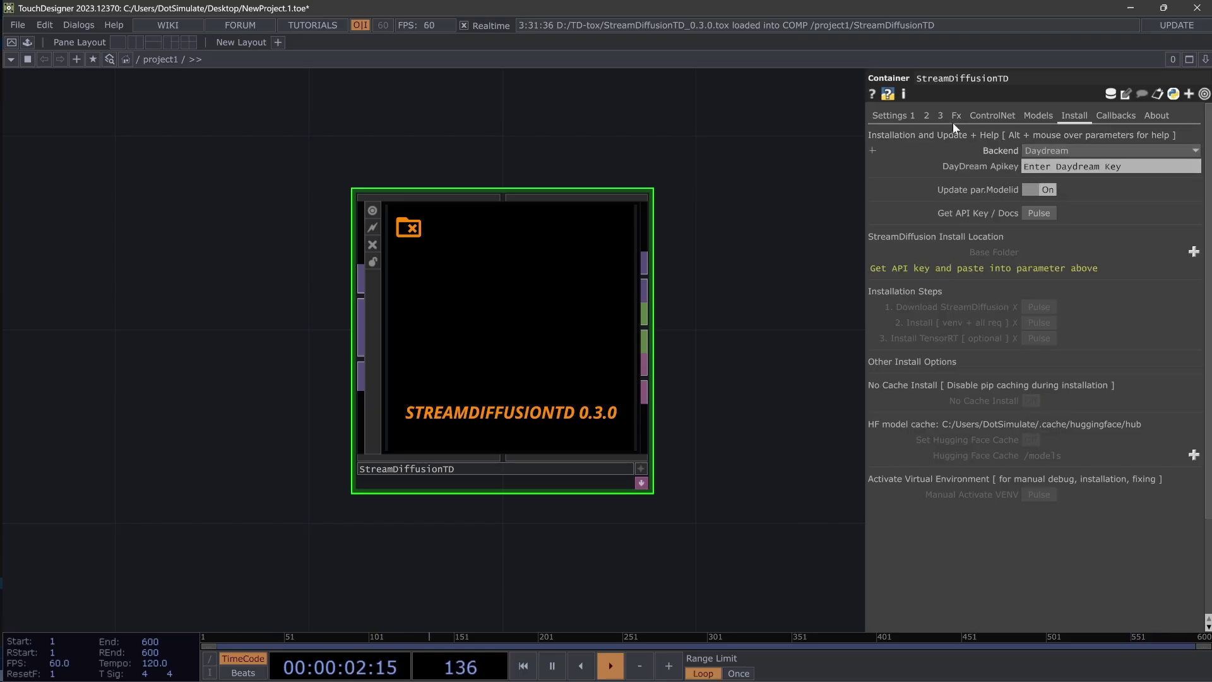
click(914, 115)
click(1192, 213)
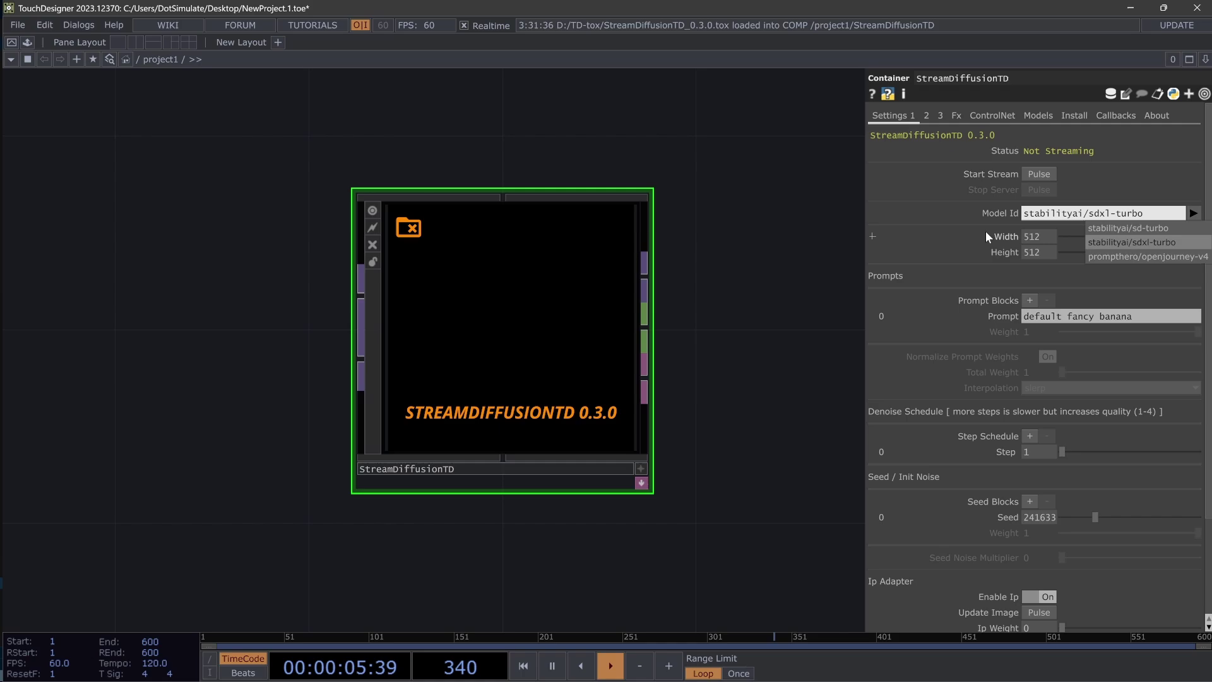
Step: Keep stabilityai/sdxl-turbo as the model and review the ControlNet and Models pages
click(1150, 244)
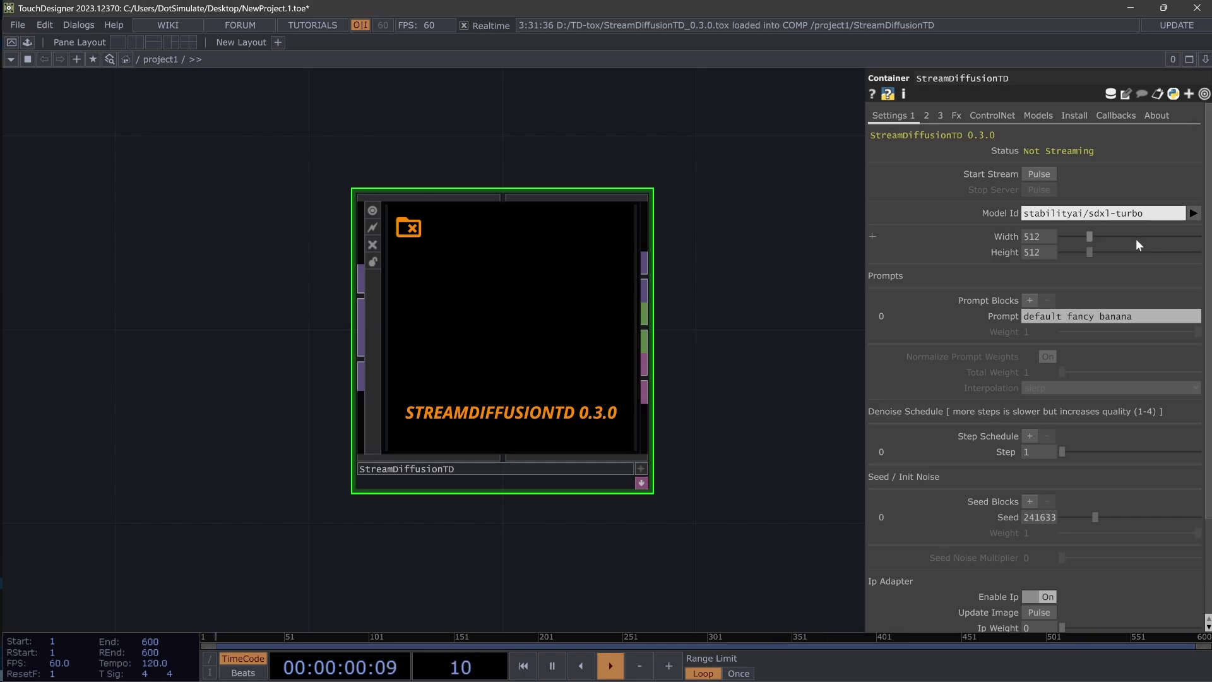
click(992, 115)
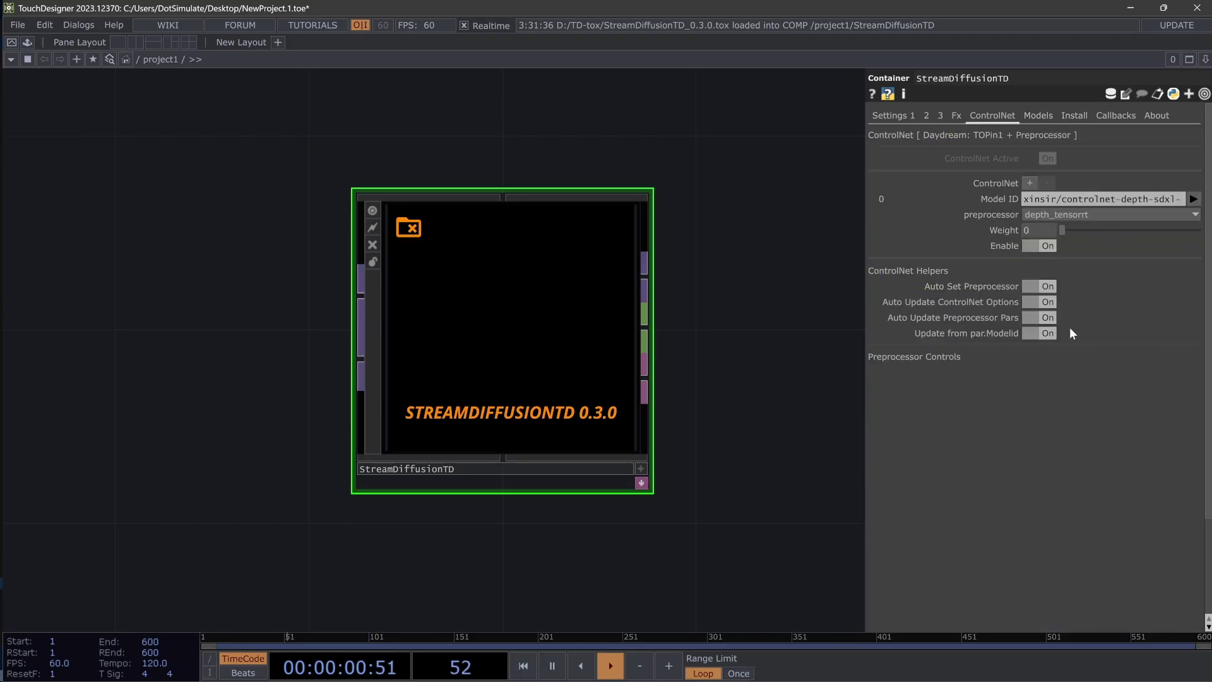
click(1035, 114)
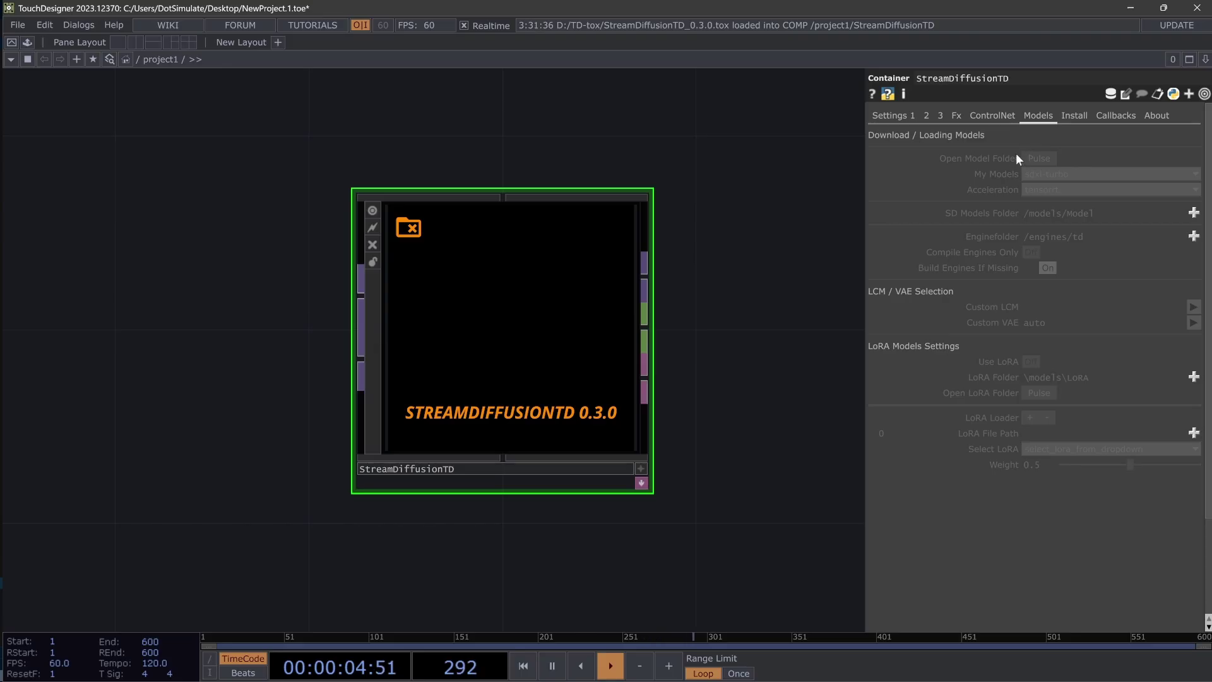
click(908, 114)
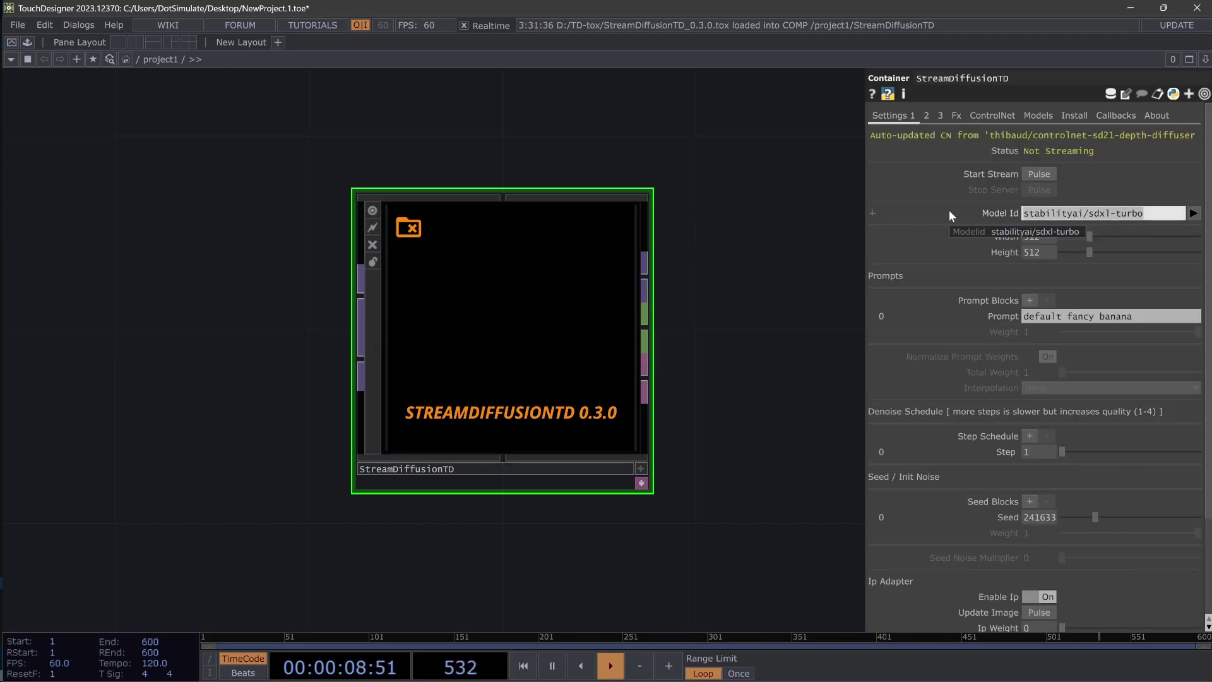
Step: Request a Daydream API key from the Install page and move the Daydream Backend prompt aside
click(1071, 117)
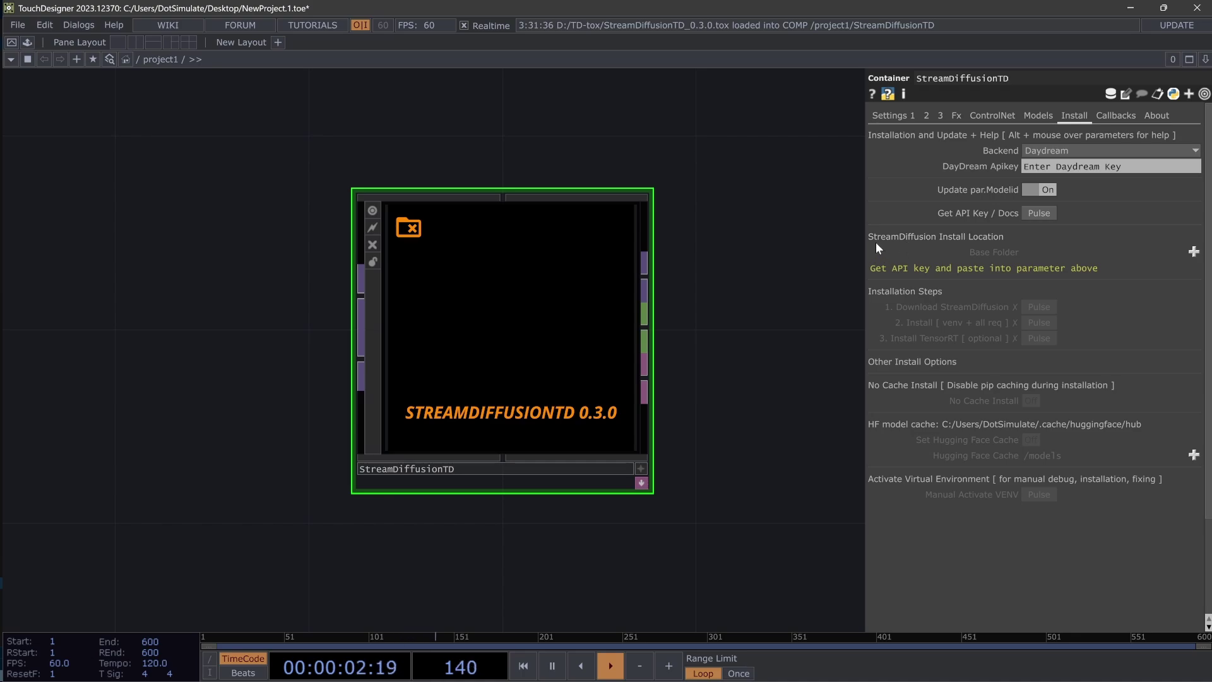
click(1044, 217)
drag(985, 180, 383, 178)
Step: On the Daydream API Keys page, generate a key named Key-TestforTD and copy it
click(505, 240)
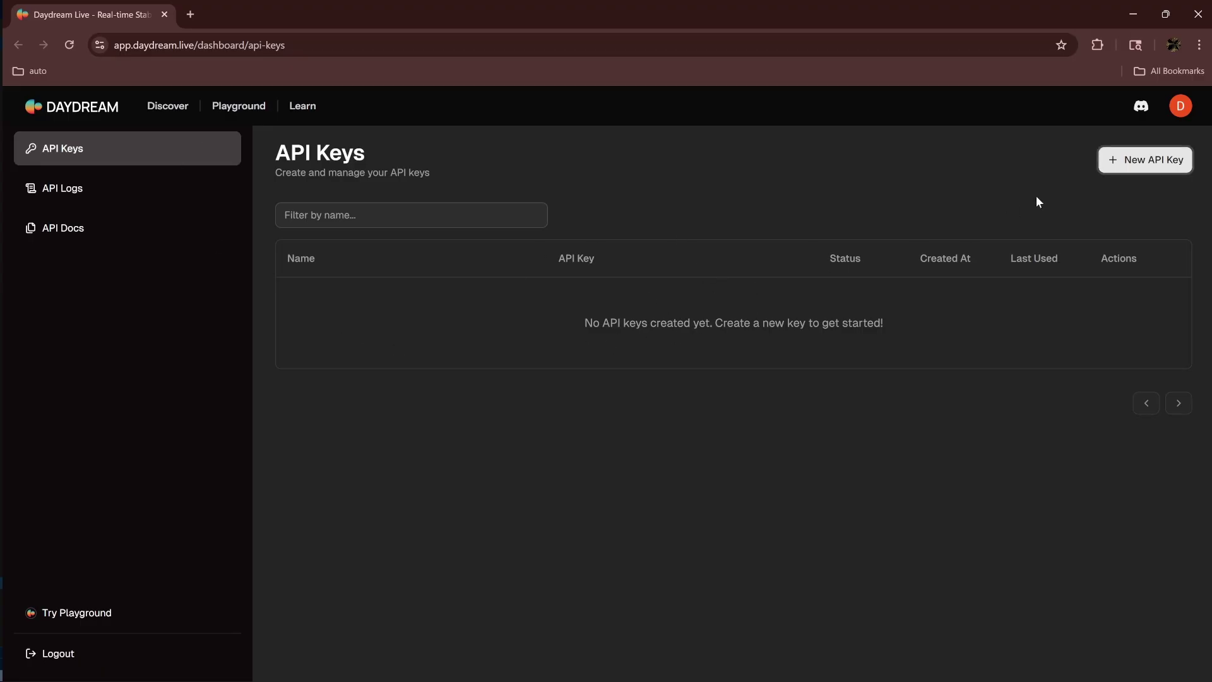
click(1129, 165)
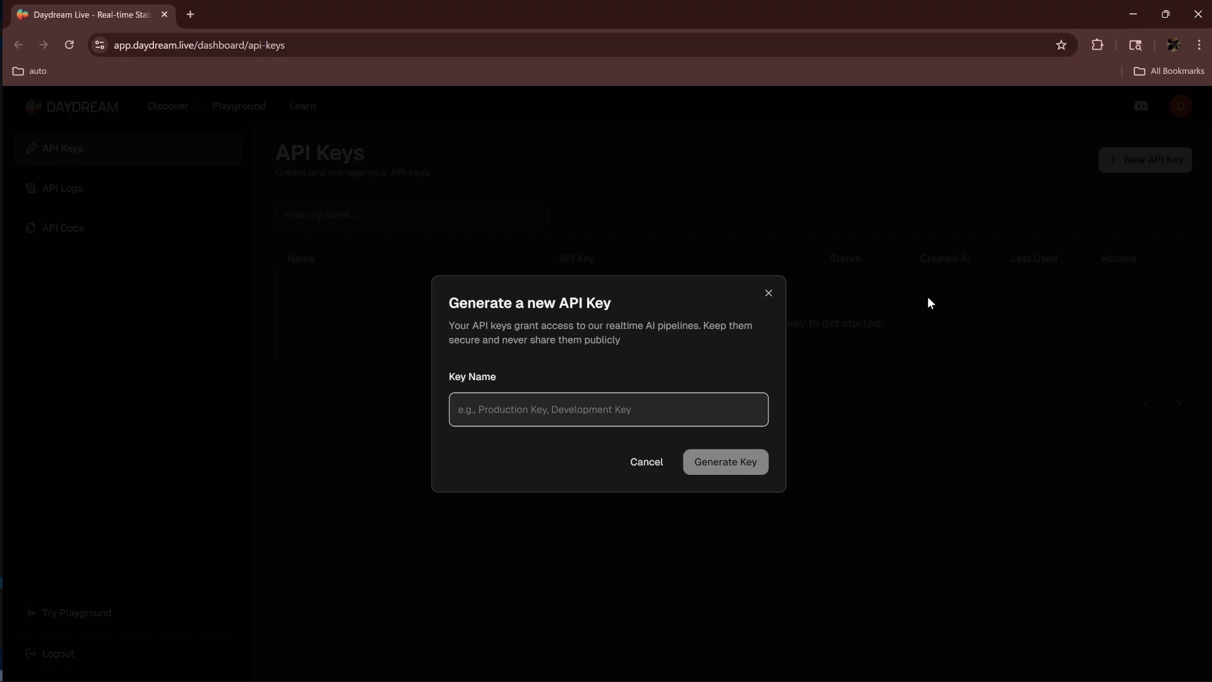
text(Key-TestforTD)
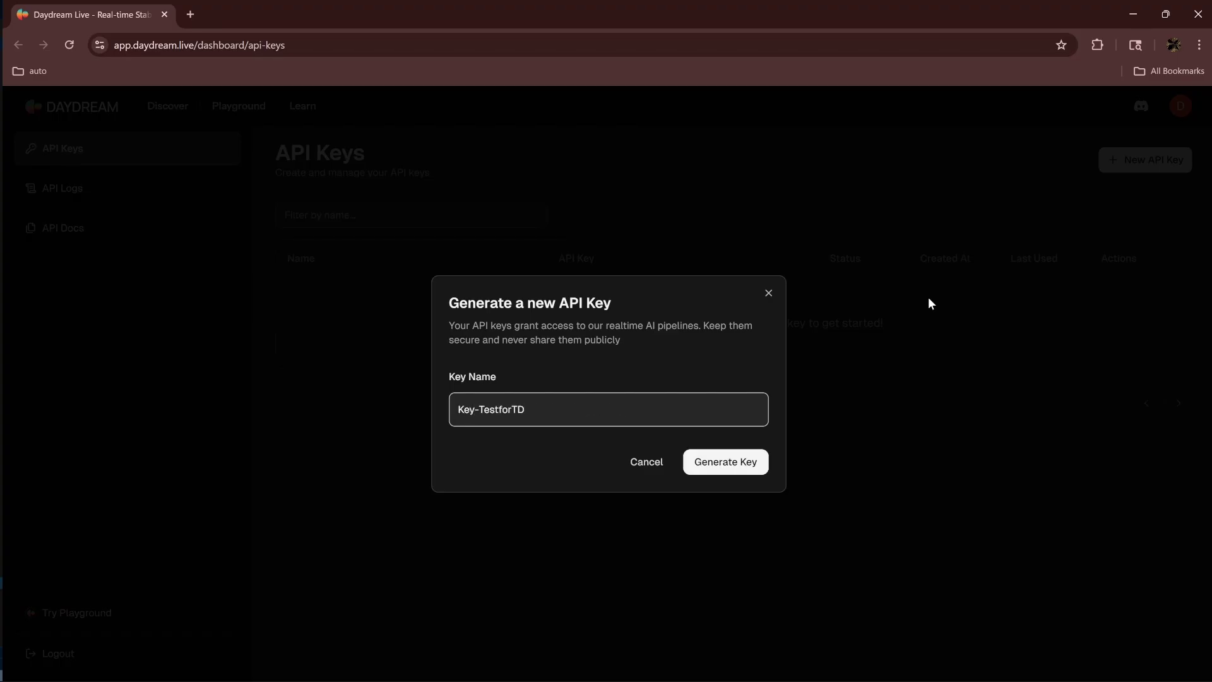
click(749, 461)
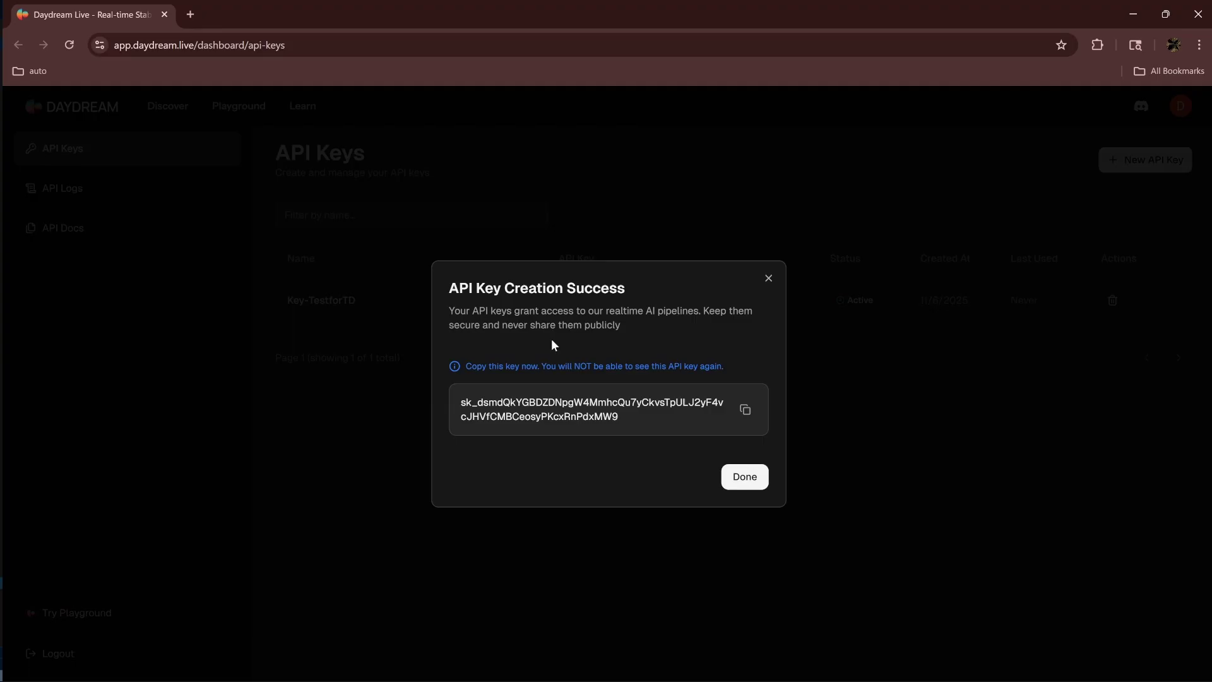
click(744, 409)
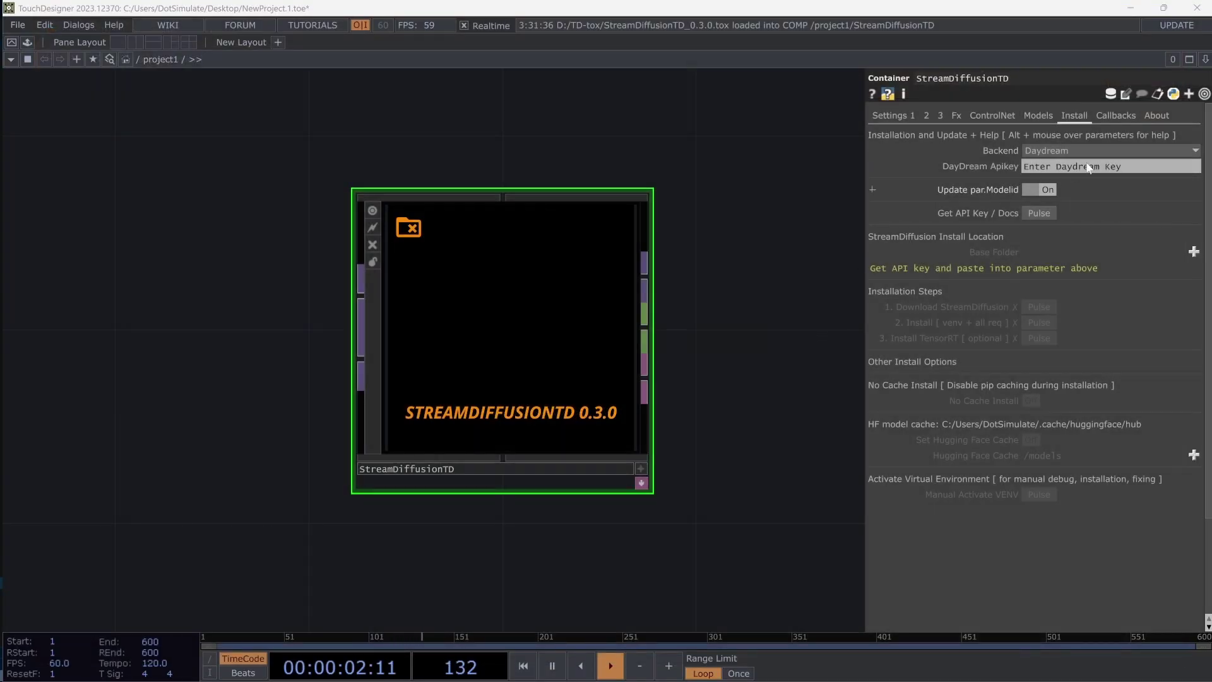
Step: Paste the copied Daydream API key into the DayDream Apikey field
click(1080, 166)
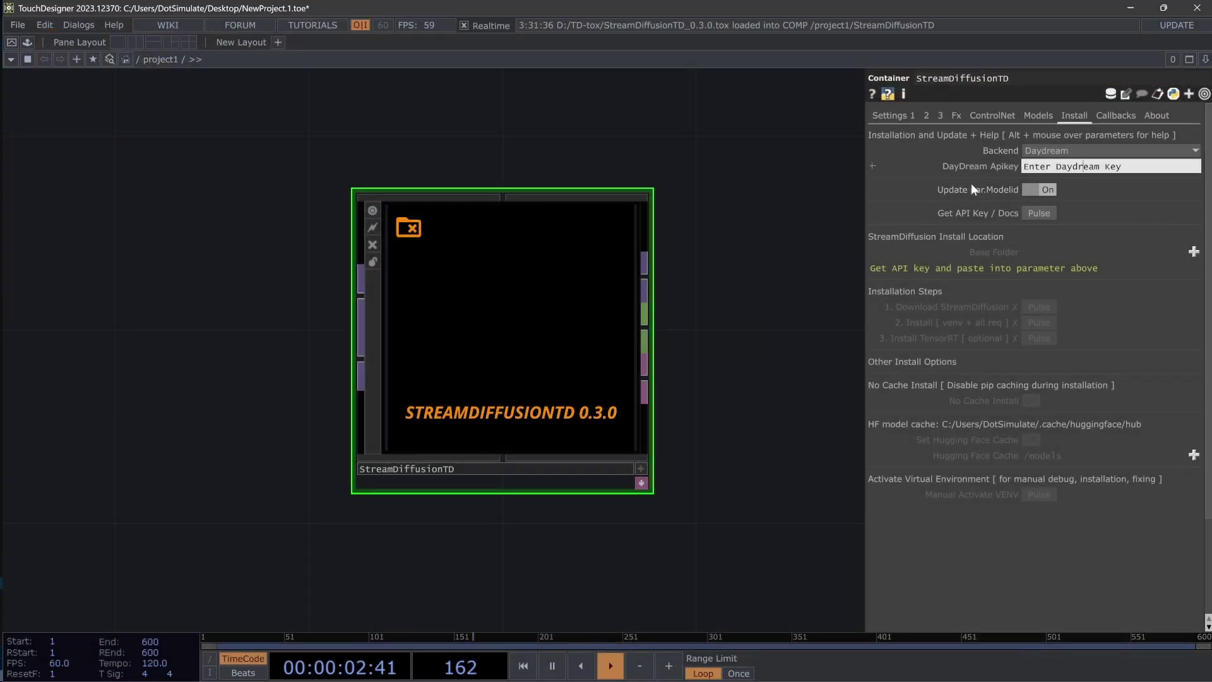
key(ctrl+v)
key(Return)
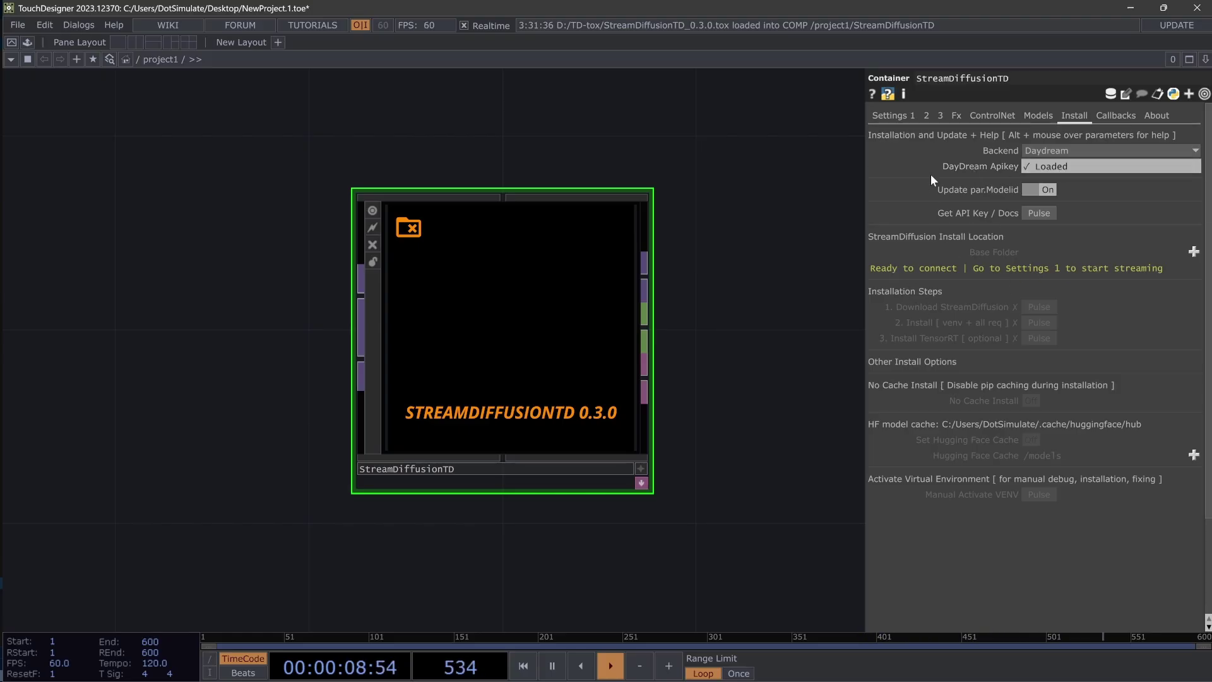
click(892, 116)
Step: Add a banana Movie File In TOP, wire it into StreamDiffusionTD, and start streaming
drag(710, 185, 772, 258)
scroll(779, 265, down, 2)
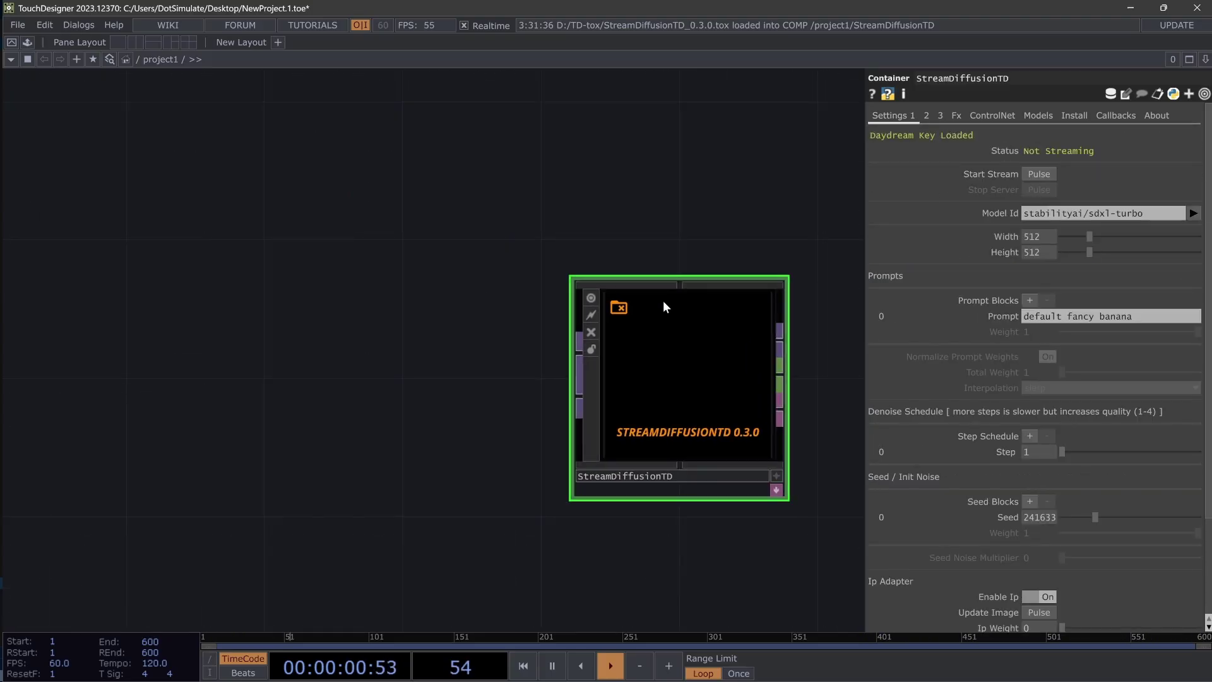
key(Tab)
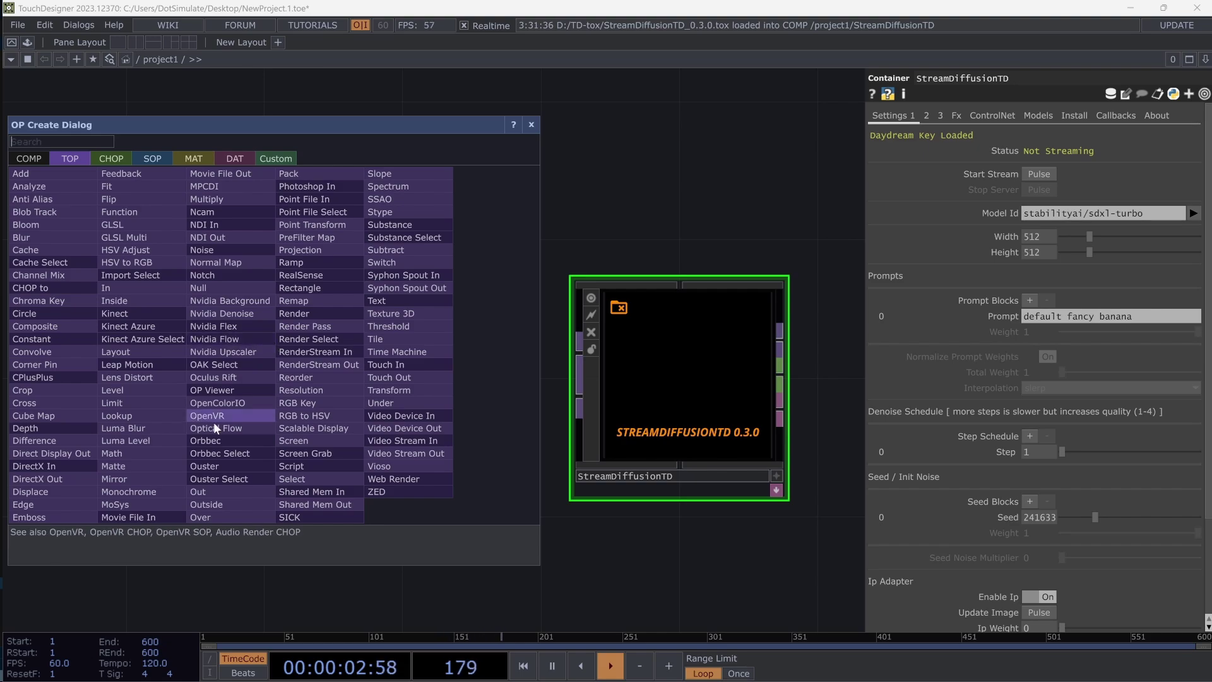
click(144, 517)
click(277, 332)
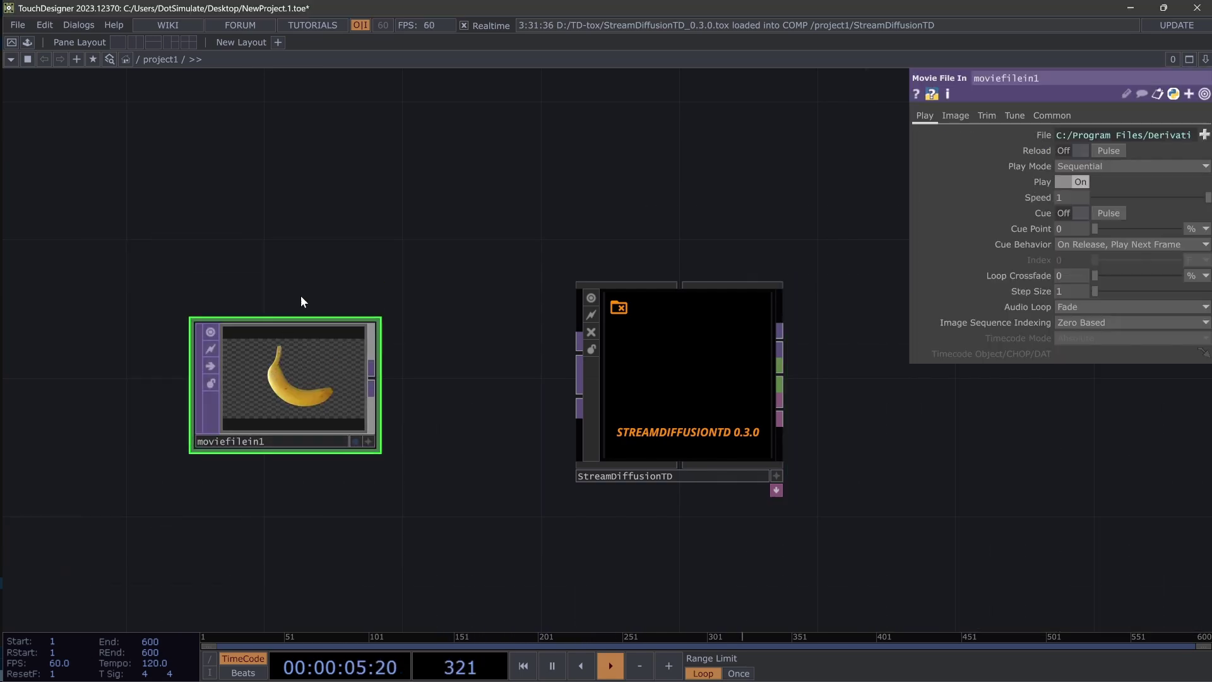
drag(375, 381, 579, 352)
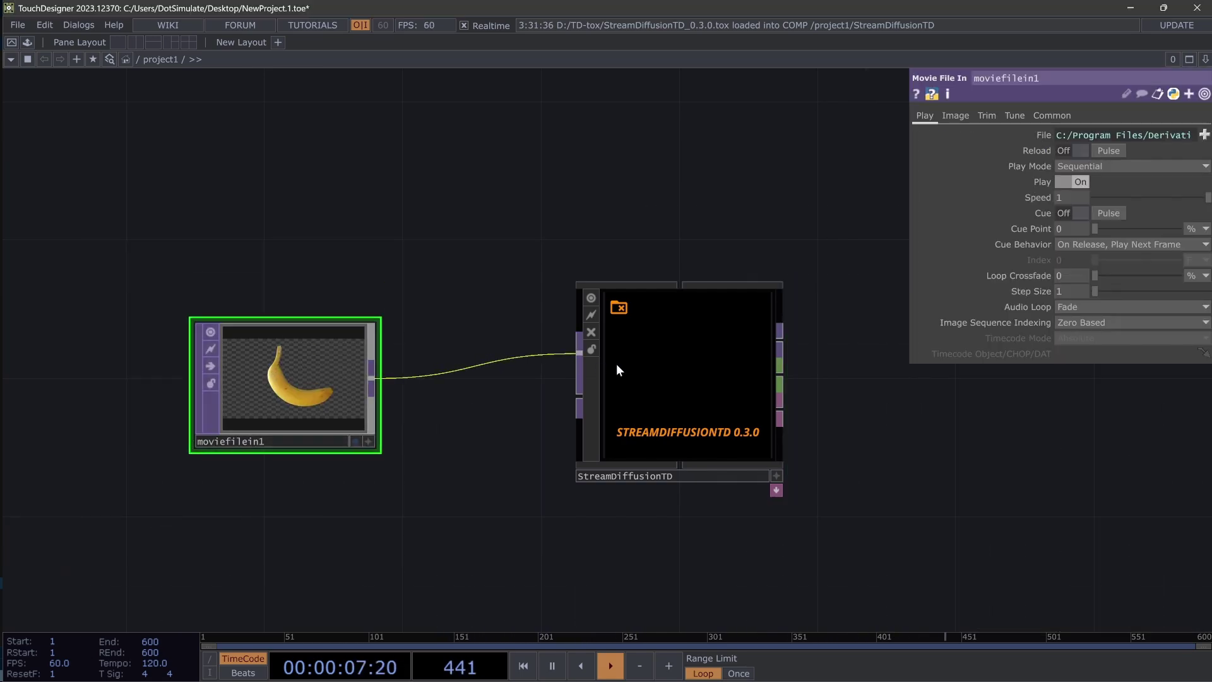
drag(294, 384, 294, 349)
click(710, 361)
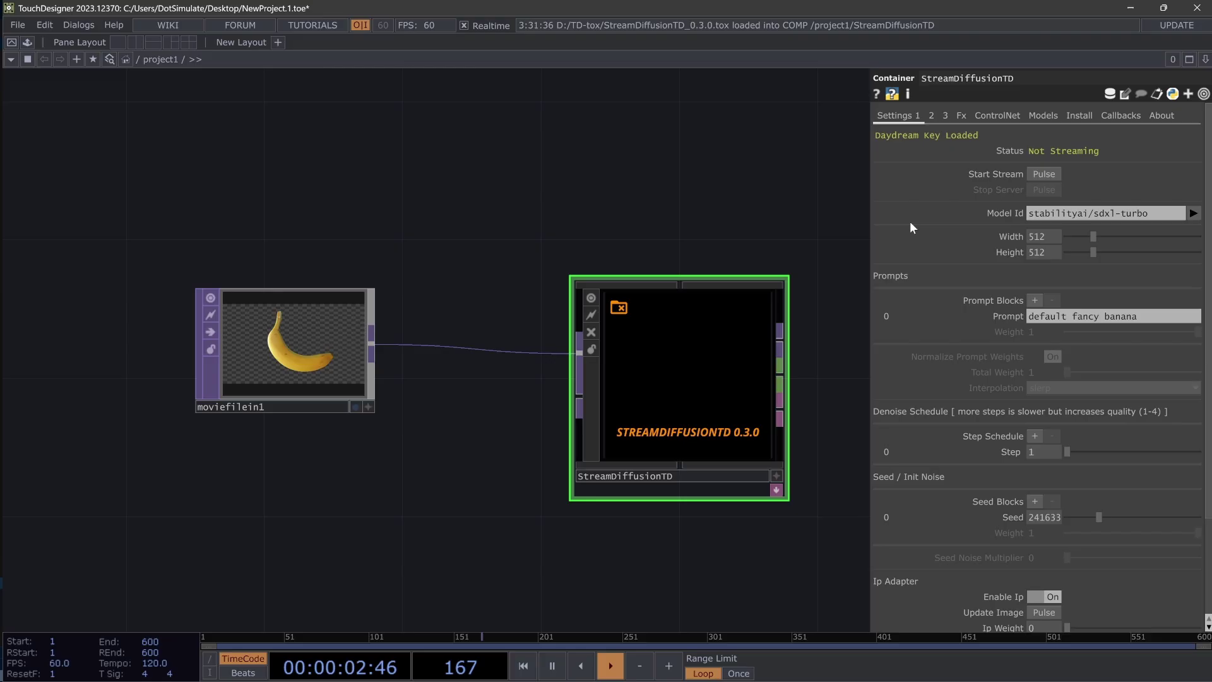
click(1044, 173)
Step: Zoom around the network while the pipeline loads and the banana stream runs at 15.29 fps
scroll(796, 392, up, 2)
scroll(785, 397, up, 2)
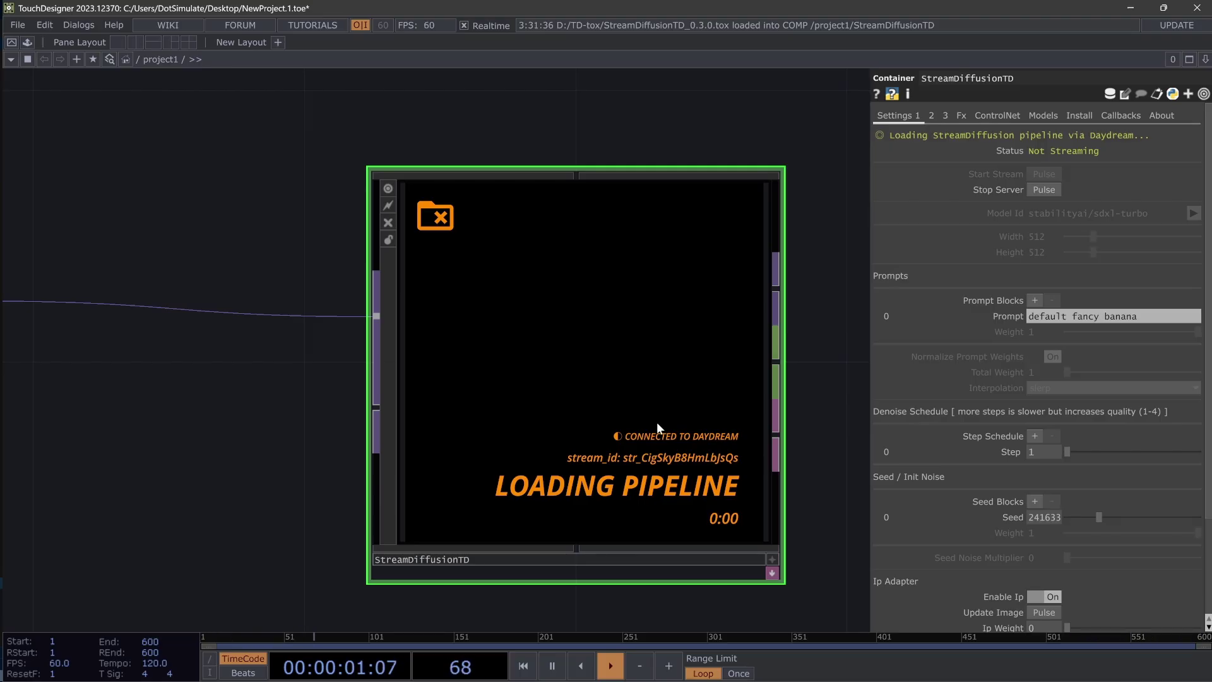
scroll(656, 421, down, 1)
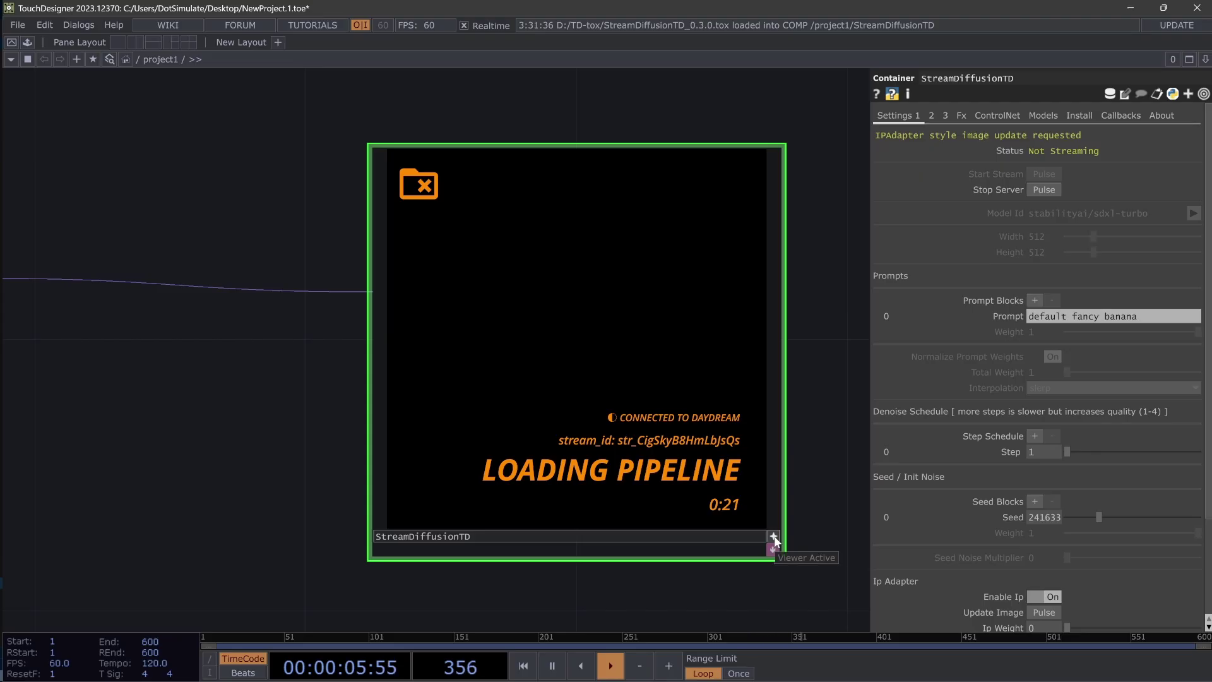
scroll(829, 498, down, 3)
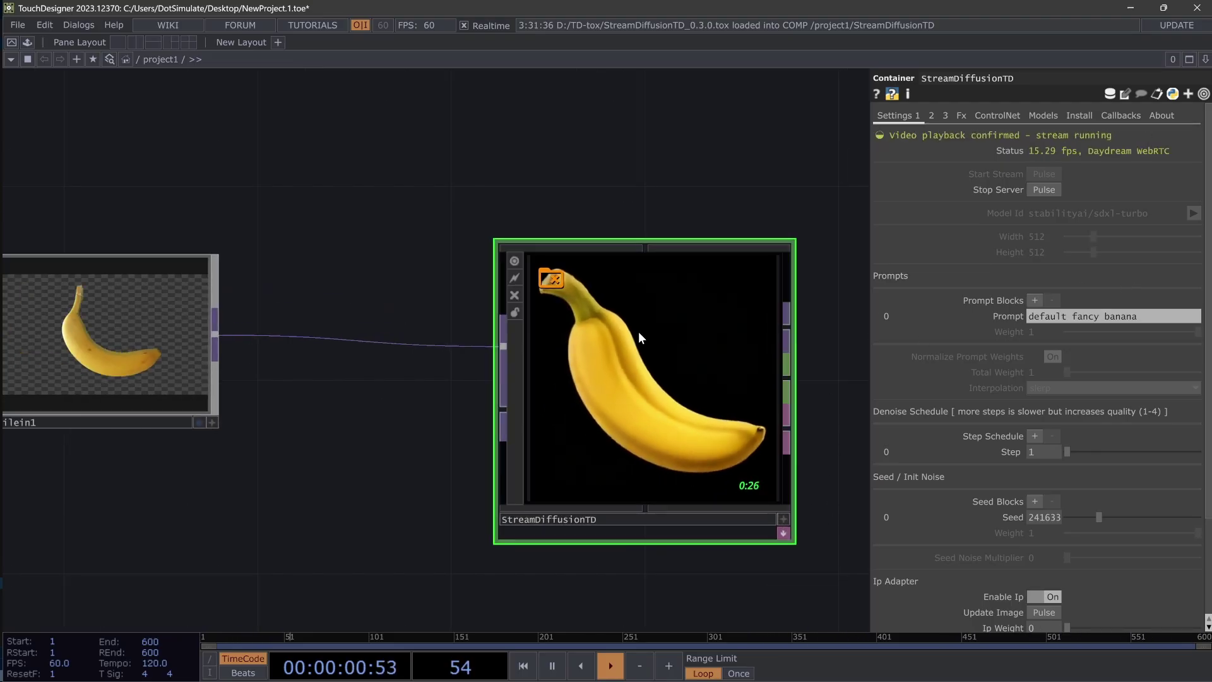
scroll(341, 277, left, 2)
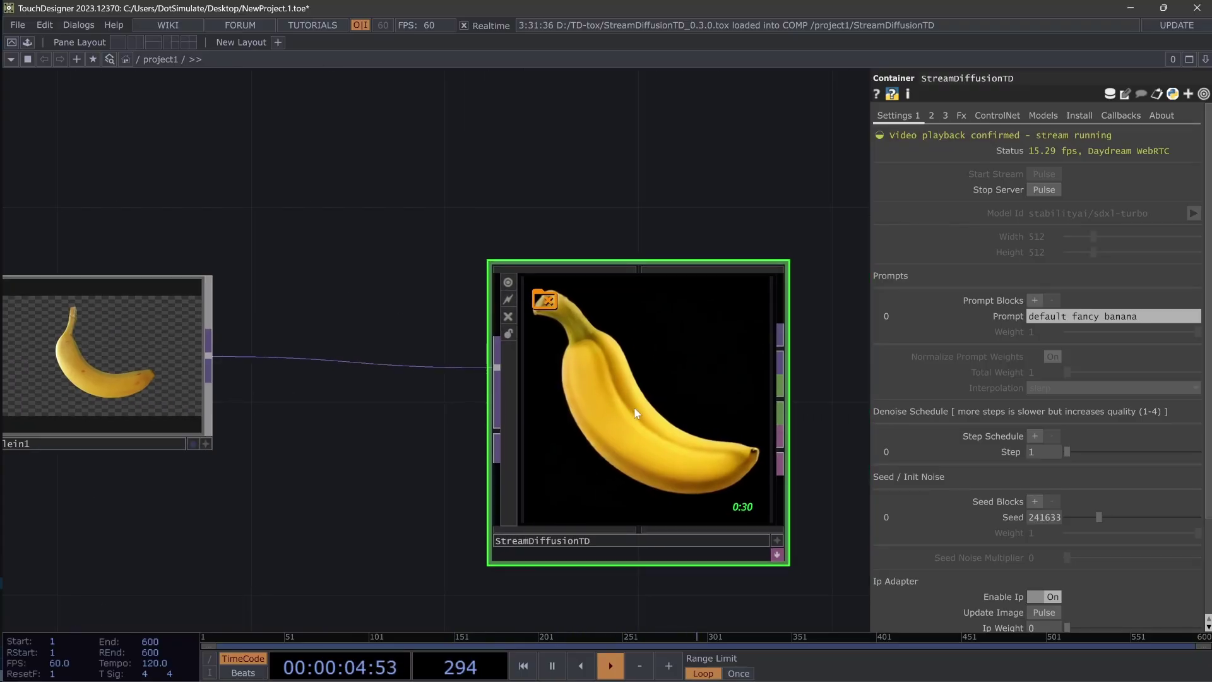
scroll(473, 291, down, 3)
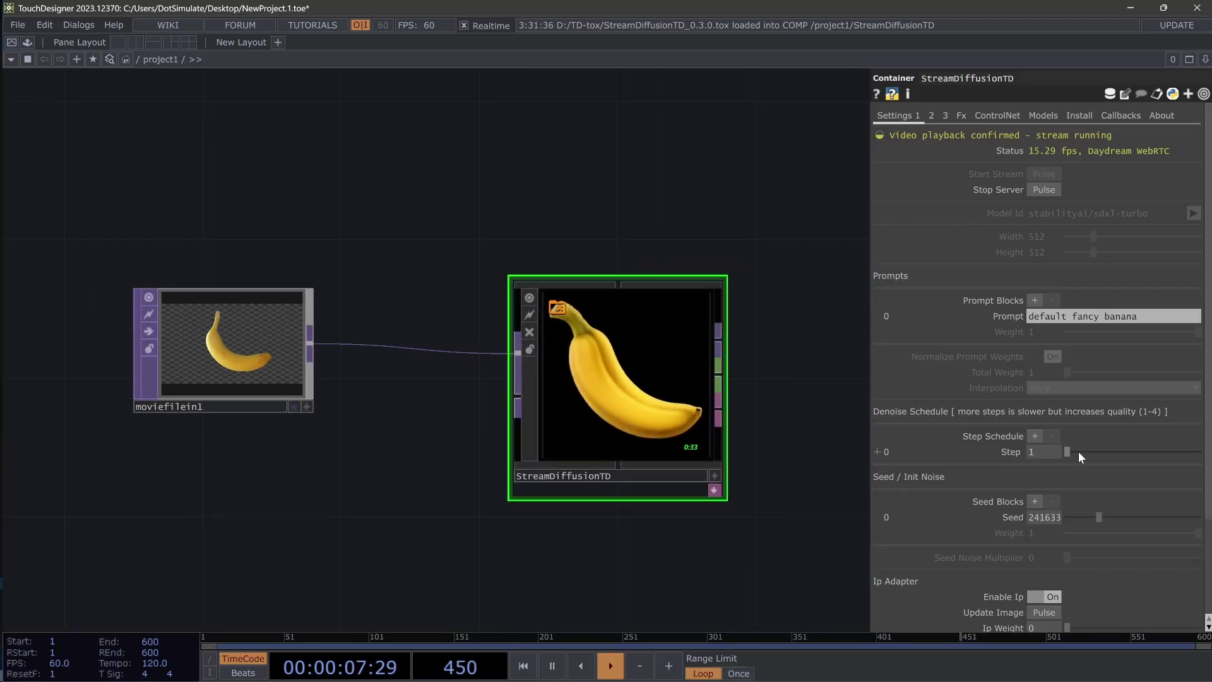
Step: Set denoise steps to 2, change the seed, and raise the depth ControlNet weight to 0.575
mouse_move(1078, 452)
mouse_down()
mouse_move(1155, 449)
mouse_move(1071, 448)
mouse_up()
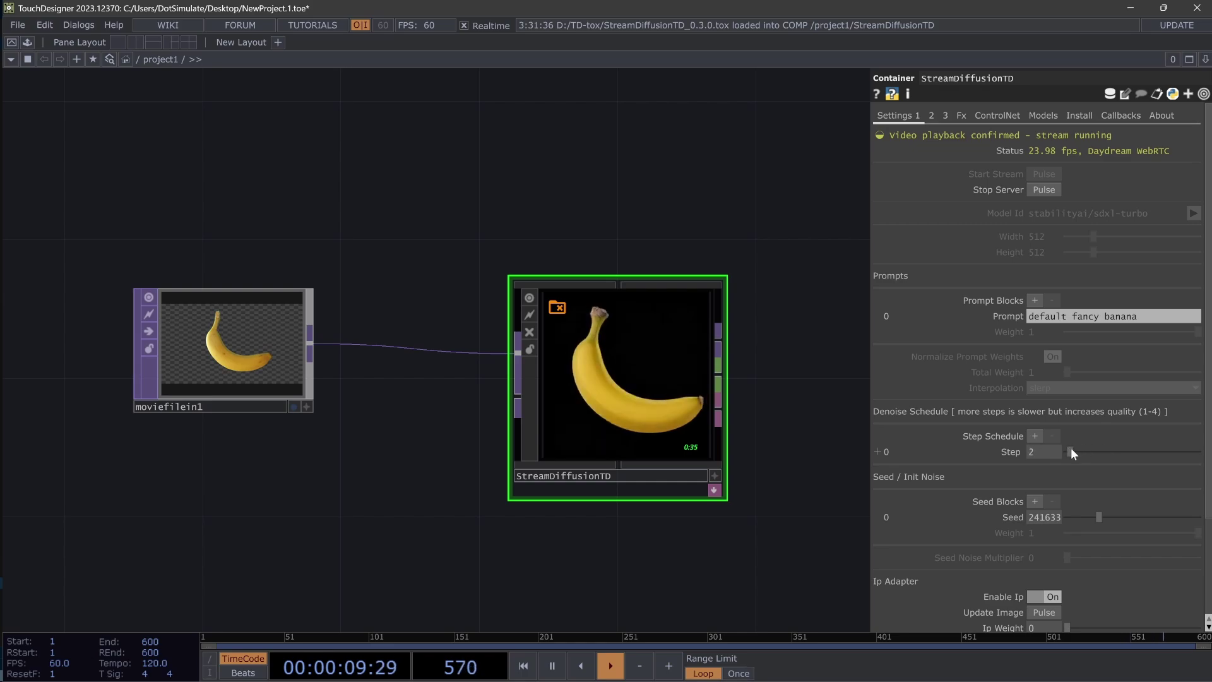
mouse_move(1099, 516)
mouse_down()
mouse_move(1172, 518)
mouse_move(1097, 517)
mouse_up()
click(994, 115)
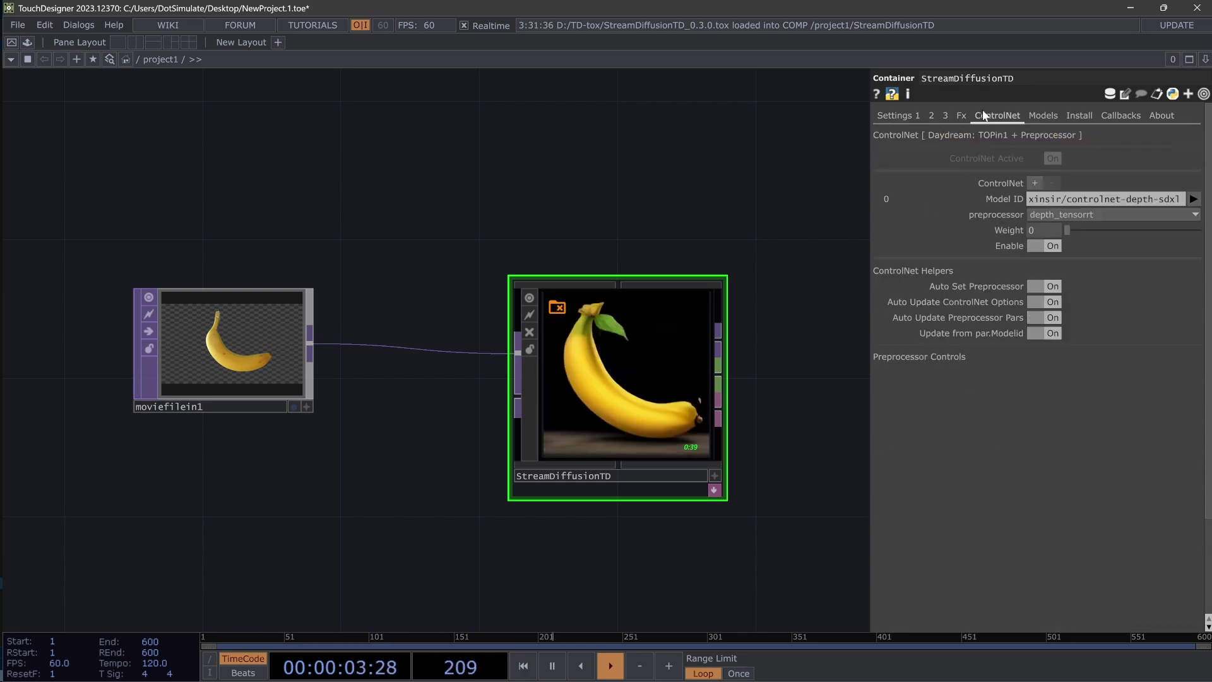
key(Num_Lock)
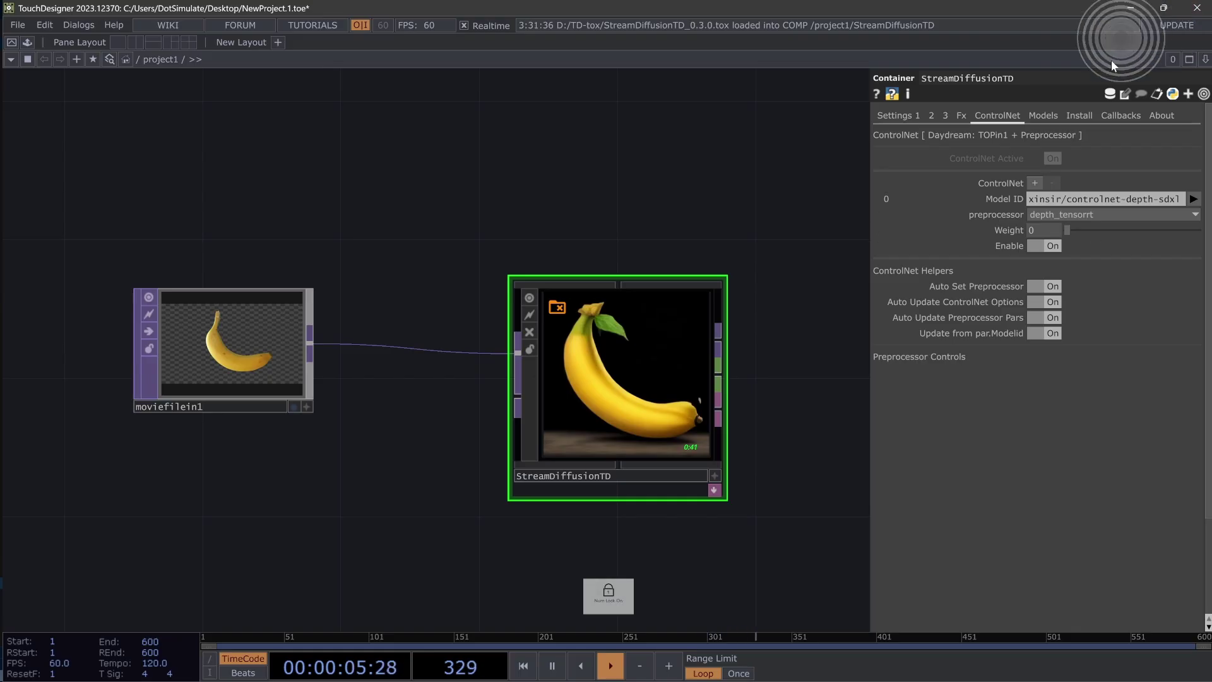
drag(1102, 230, 1142, 235)
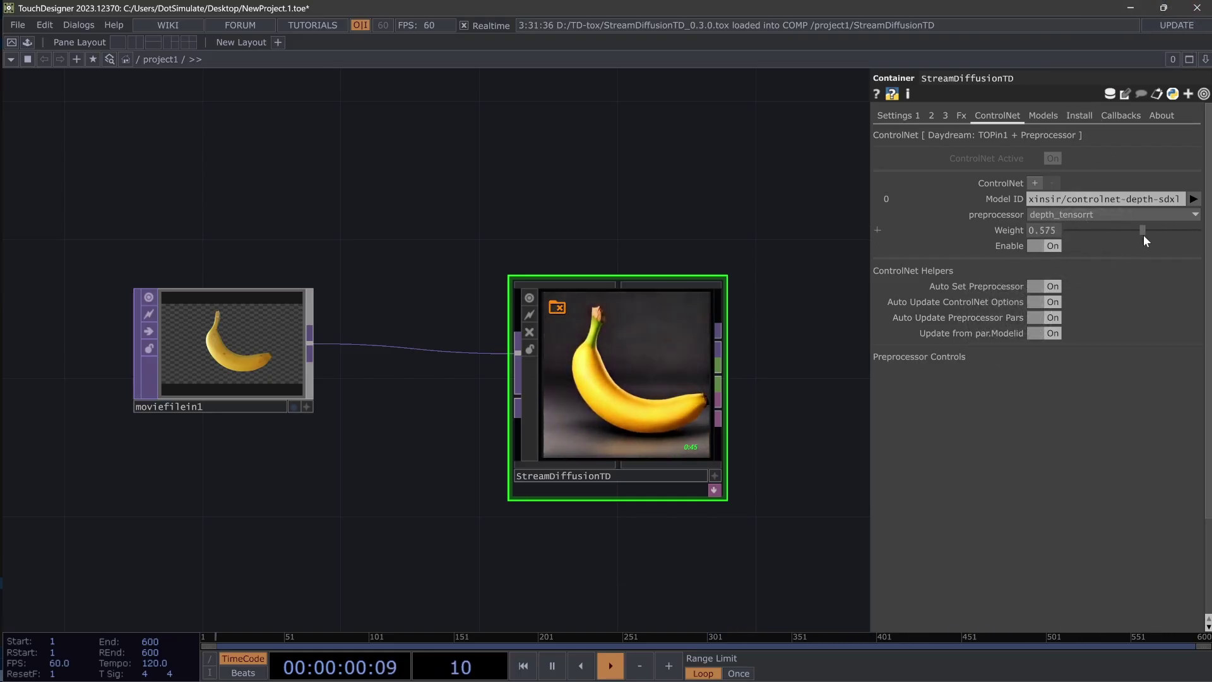
click(224, 374)
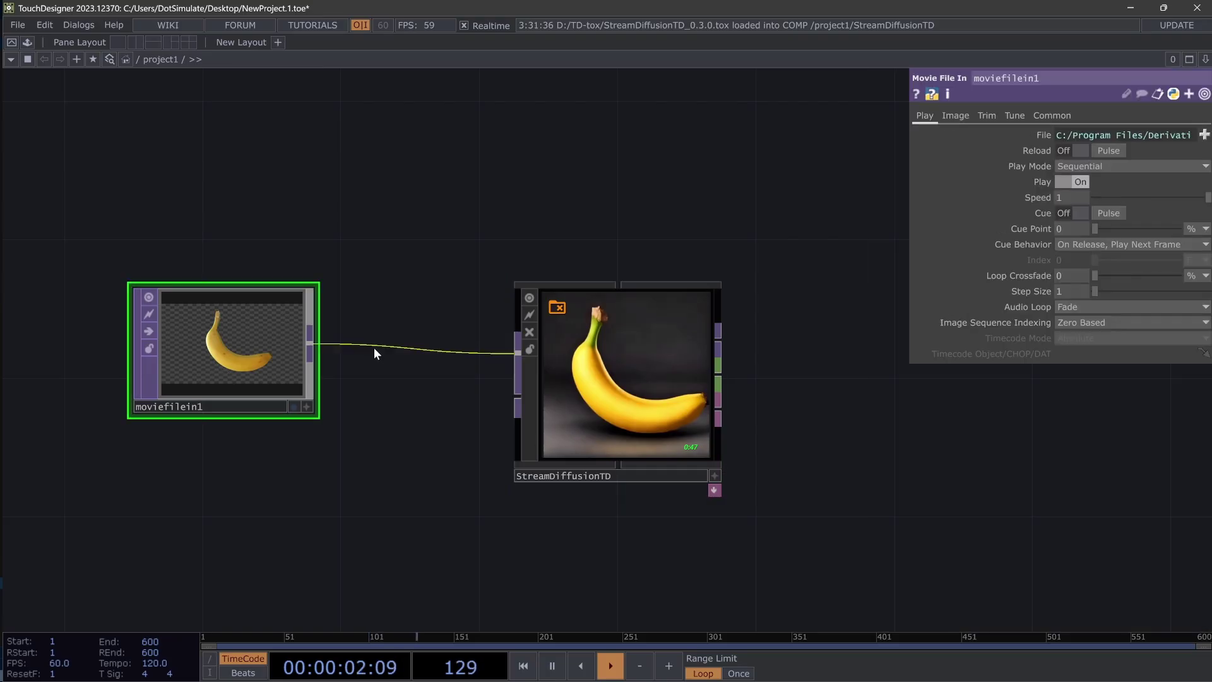
right_click(313, 343)
Step: Insert transform1 after moviefilein1, rotate the banana to 56, and lower ControlNet weight to 0.157
text(tra)
click(441, 393)
click(433, 190)
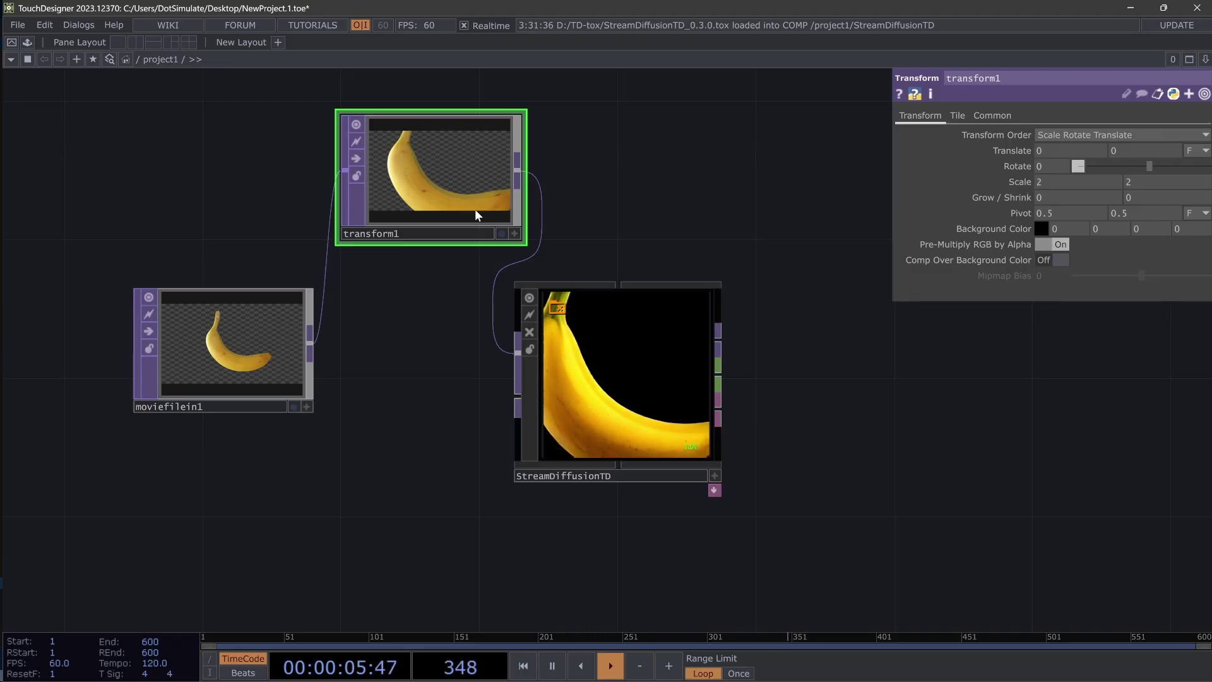
drag(1148, 166, 1168, 167)
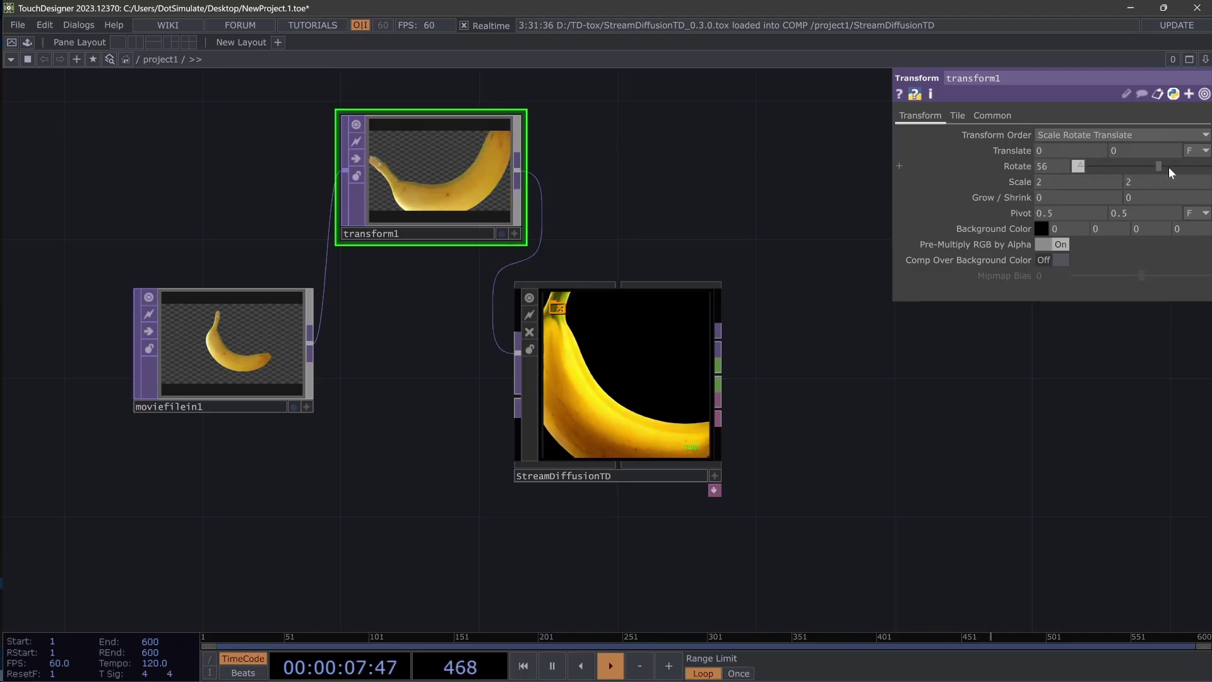
click(650, 419)
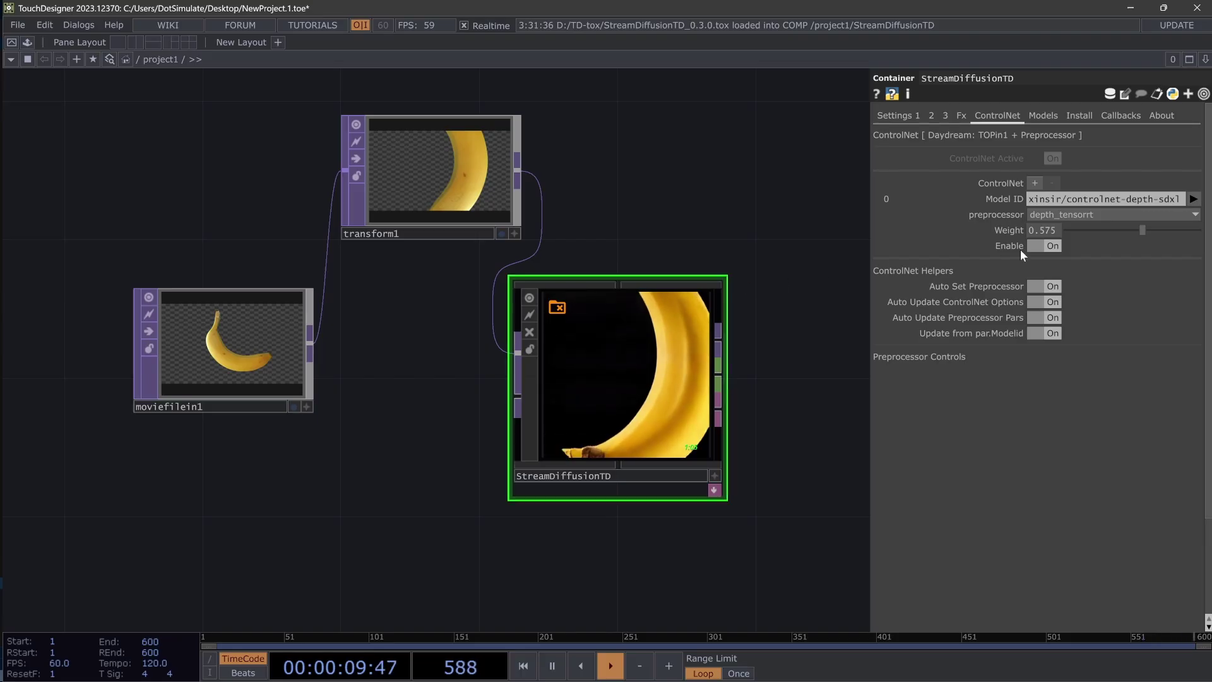
drag(1110, 230, 1087, 230)
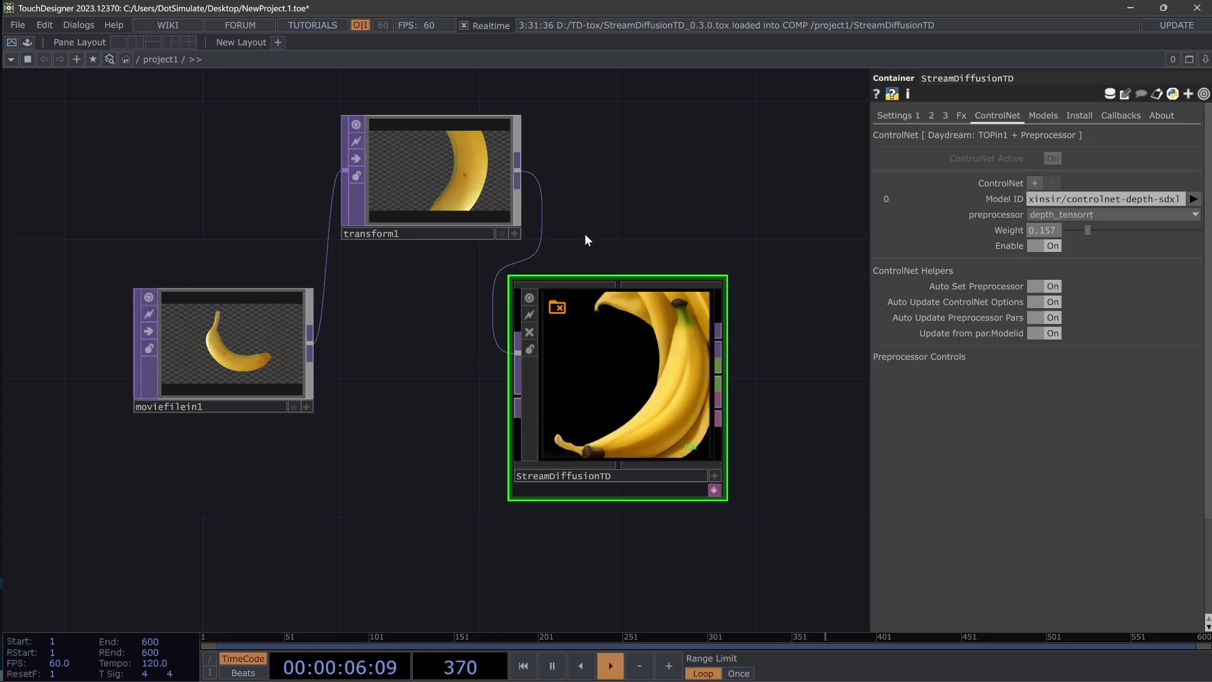
Step: Check the Fx page and return to the main stream settings
click(963, 118)
click(916, 117)
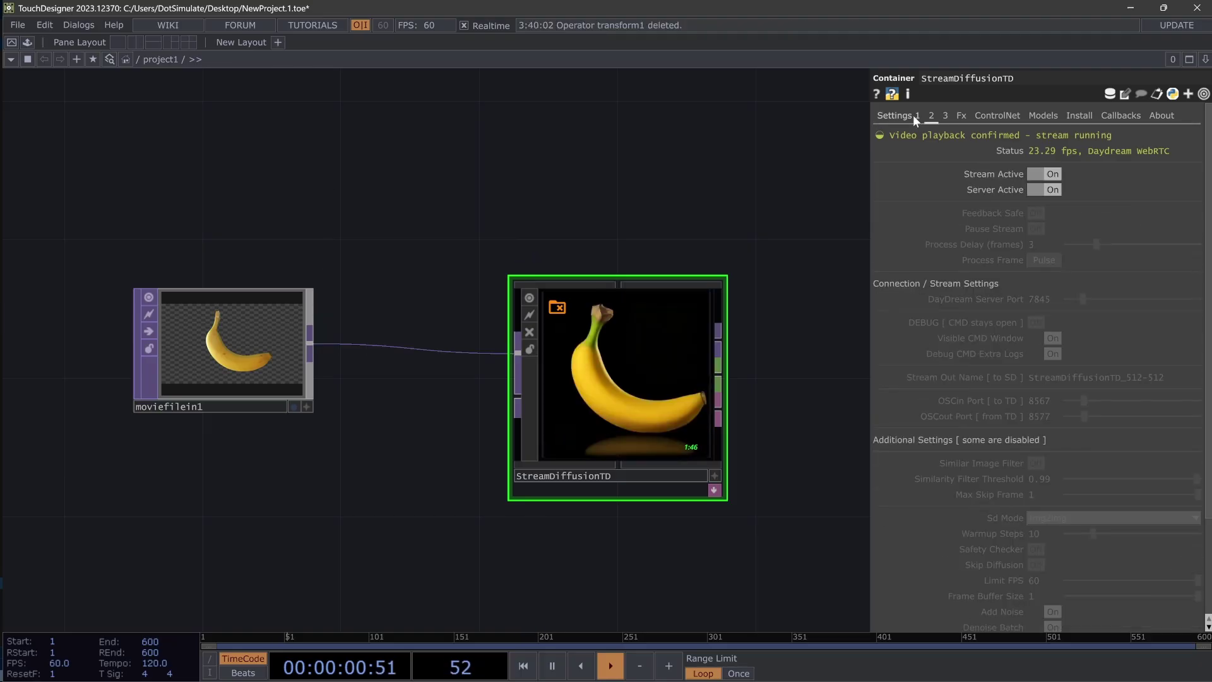
click(913, 114)
drag(458, 256, 450, 173)
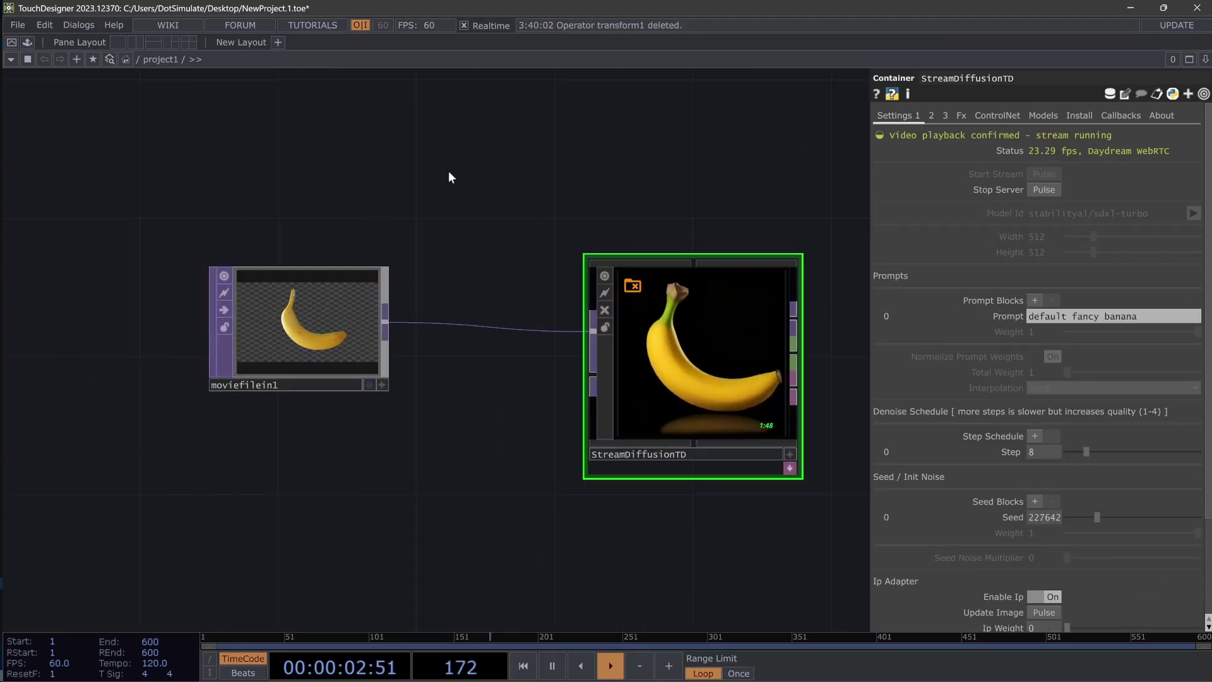
Step: Duplicate moviefilein1 as moviefilein2 and load Butterfly5.tif into it
click(376, 254)
key(ctrl+c)
key(ctrl+v)
drag(512, 365, 479, 395)
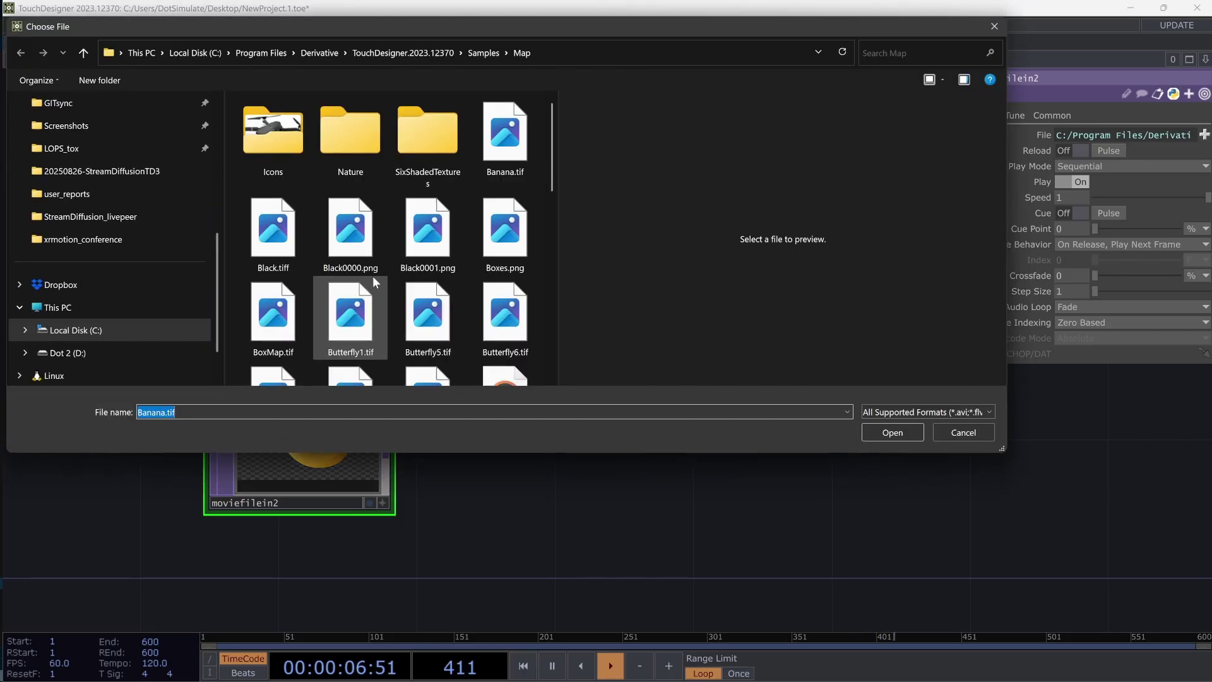
scroll(378, 272, down, 3)
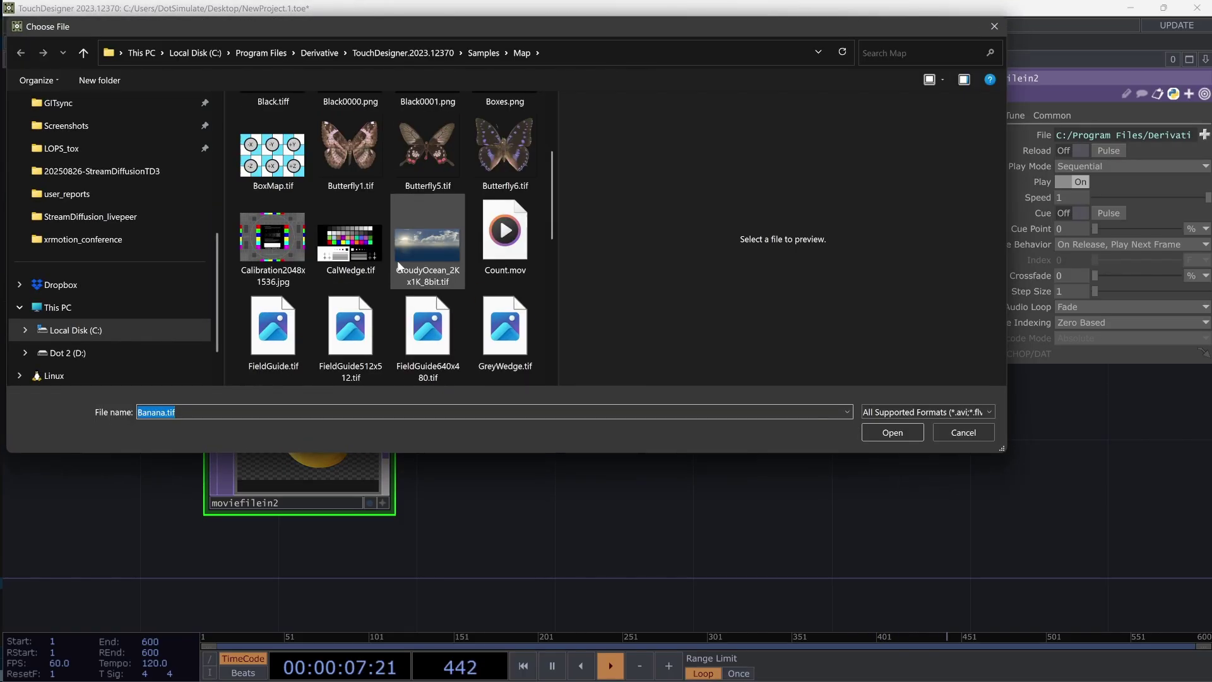
double_click(421, 153)
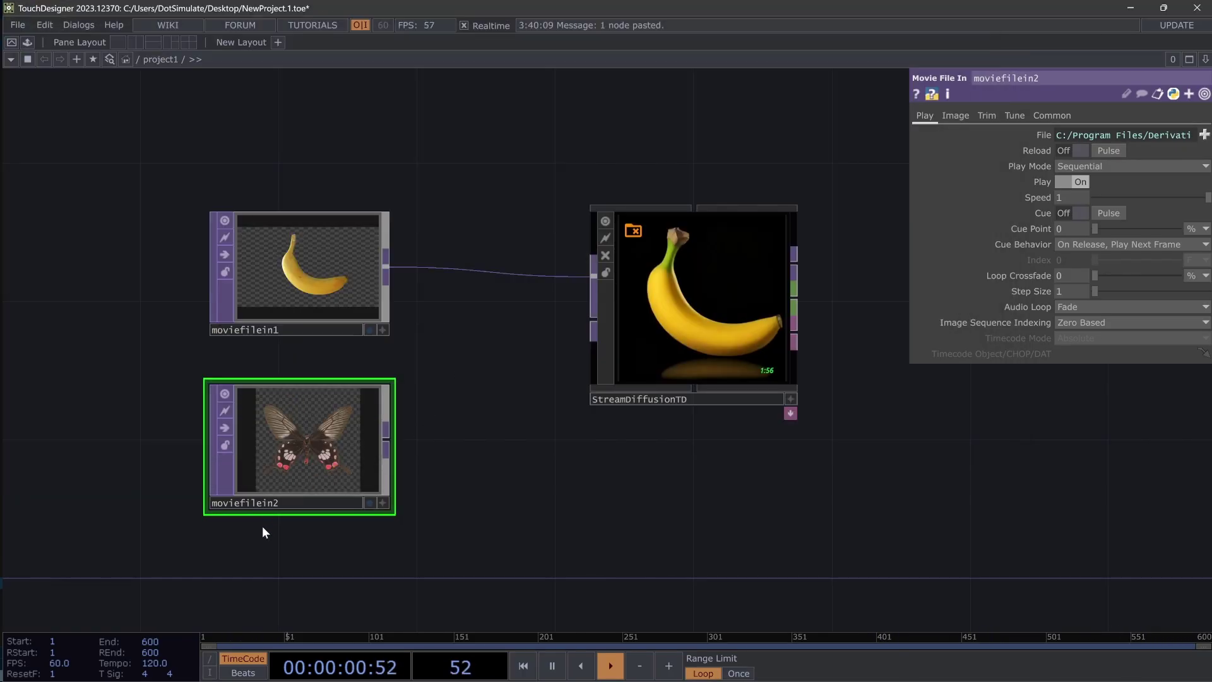
Step: Assign the butterfly node moviefilein2 to StreamDiffusionTD's Ip Image [TOP] field
click(609, 418)
drag(689, 519, 609, 491)
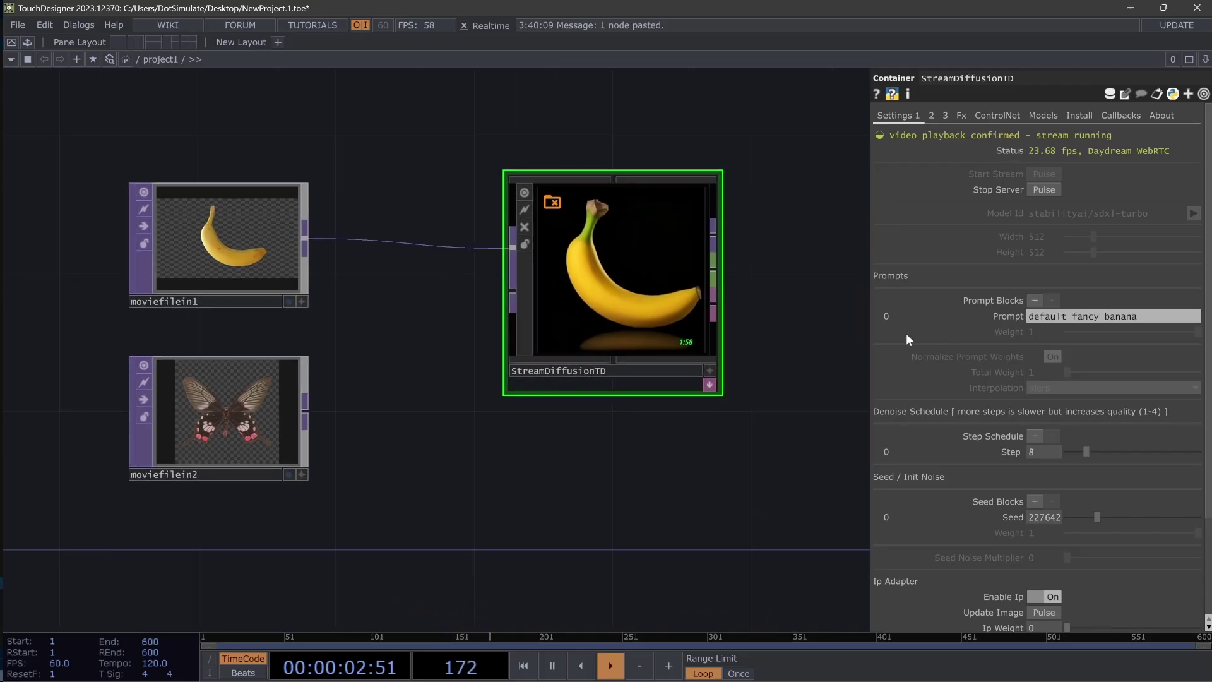
scroll(981, 438, down, 2)
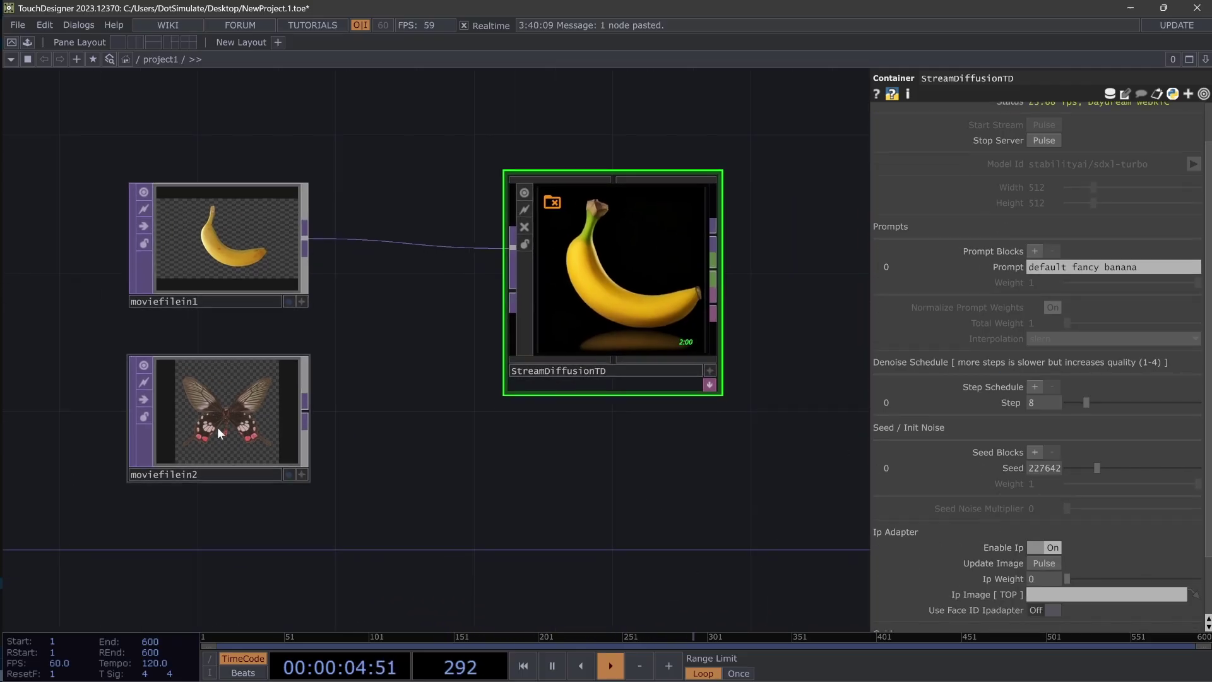
drag(228, 411, 1055, 595)
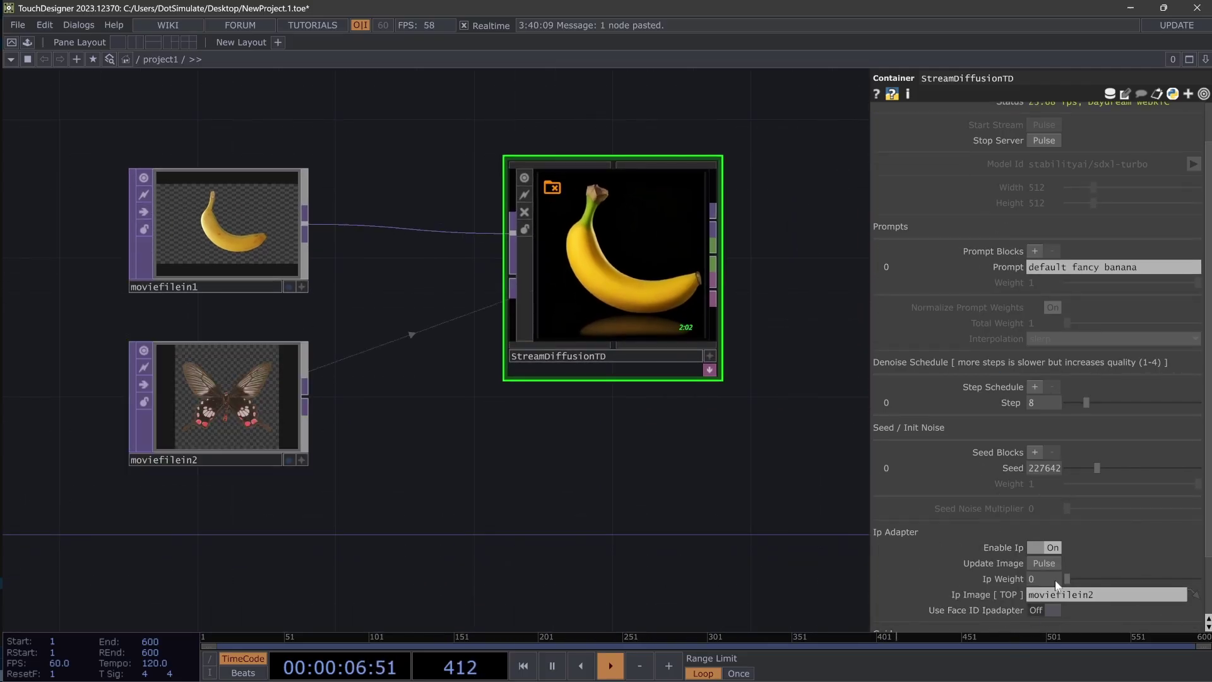
drag(634, 507, 631, 583)
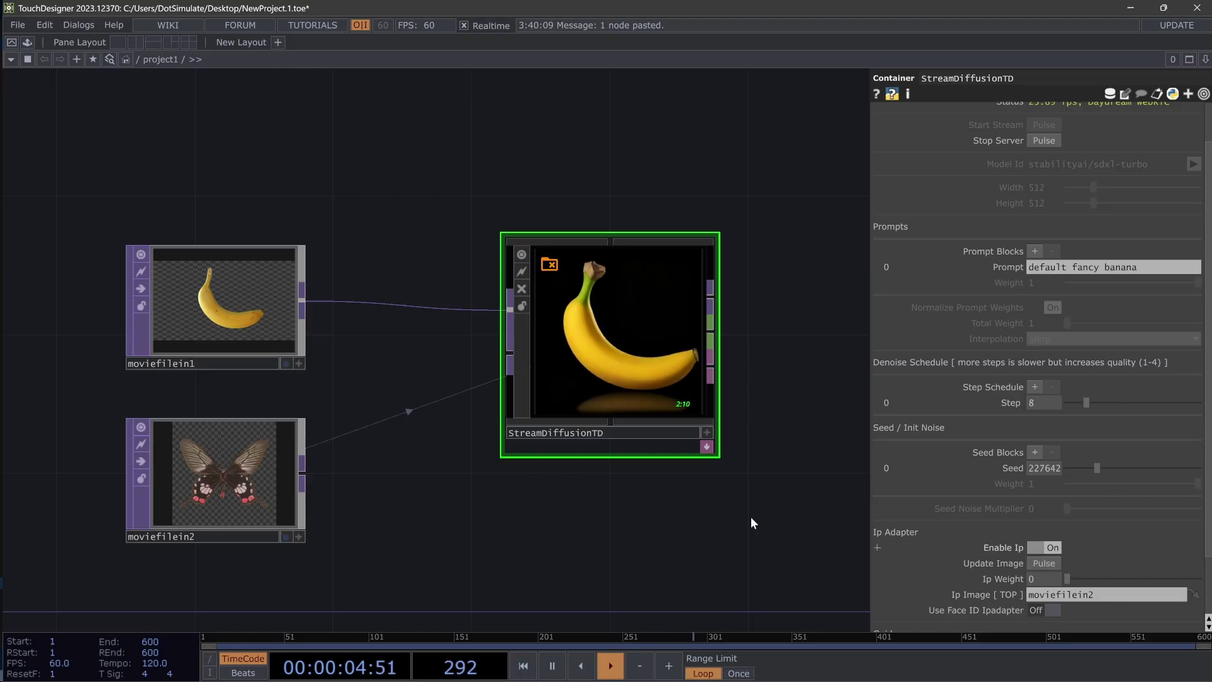
drag(63, 383, 369, 540)
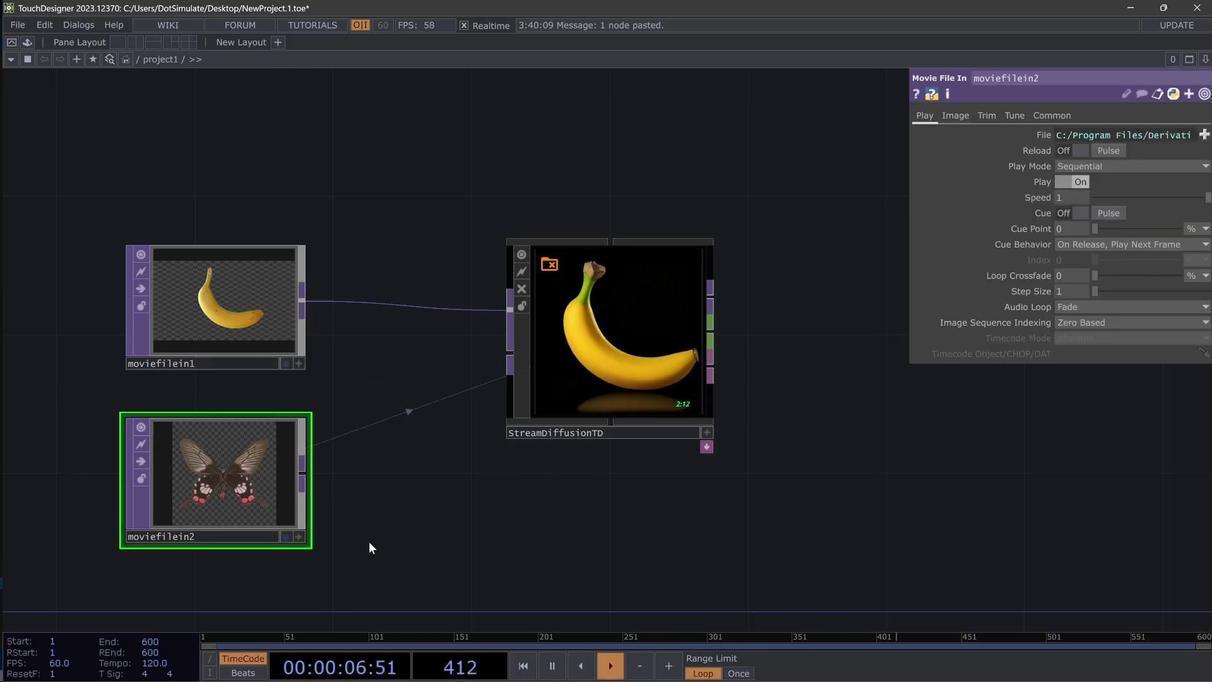
Step: Compare StreamDiffusionTD denoise step counts of 1 and 49
click(624, 373)
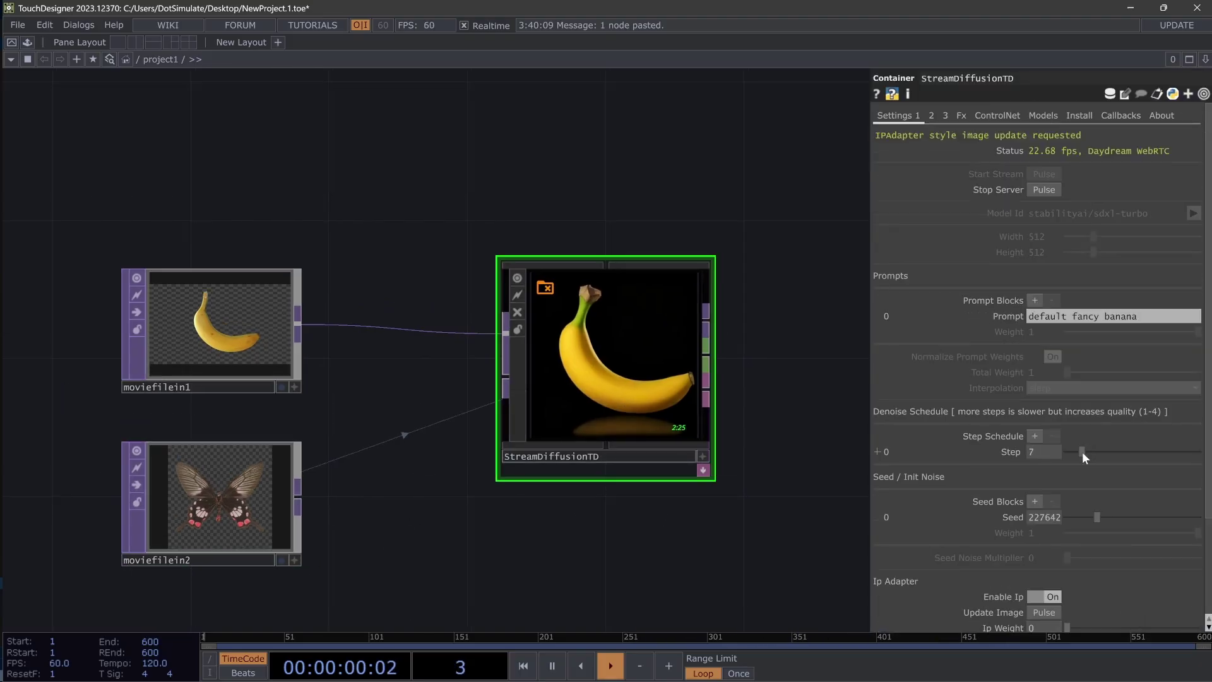
drag(1082, 452, 1007, 458)
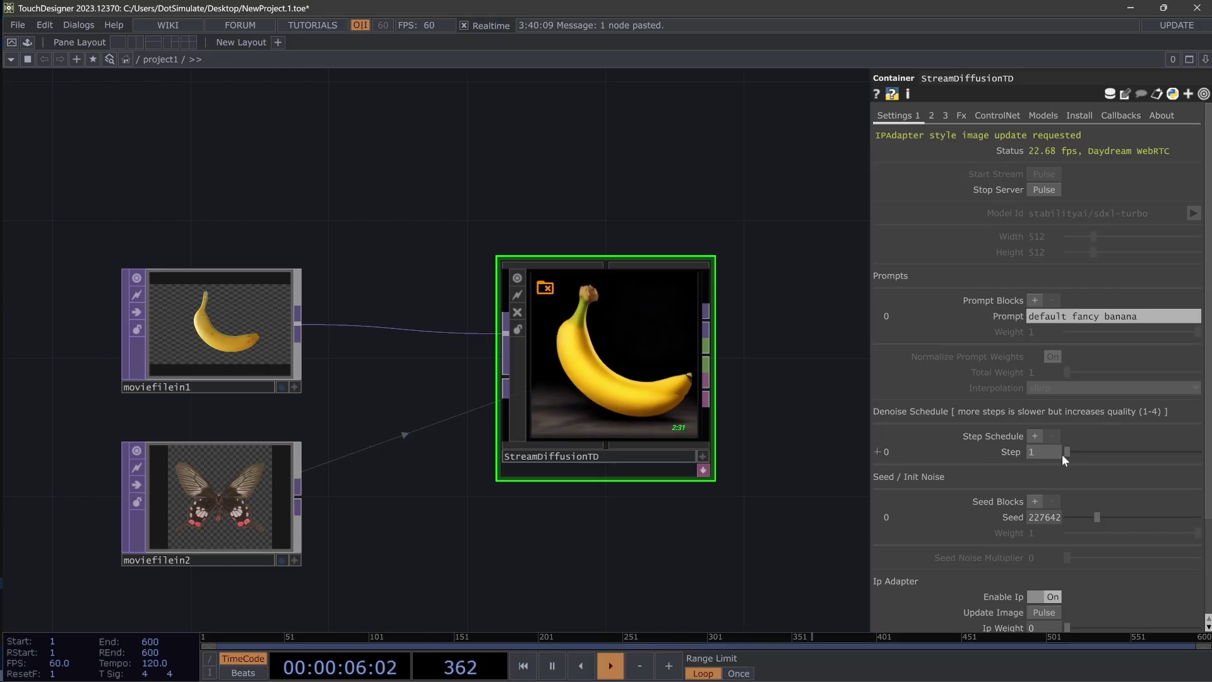
drag(1060, 453, 1183, 456)
key(Num_Lock)
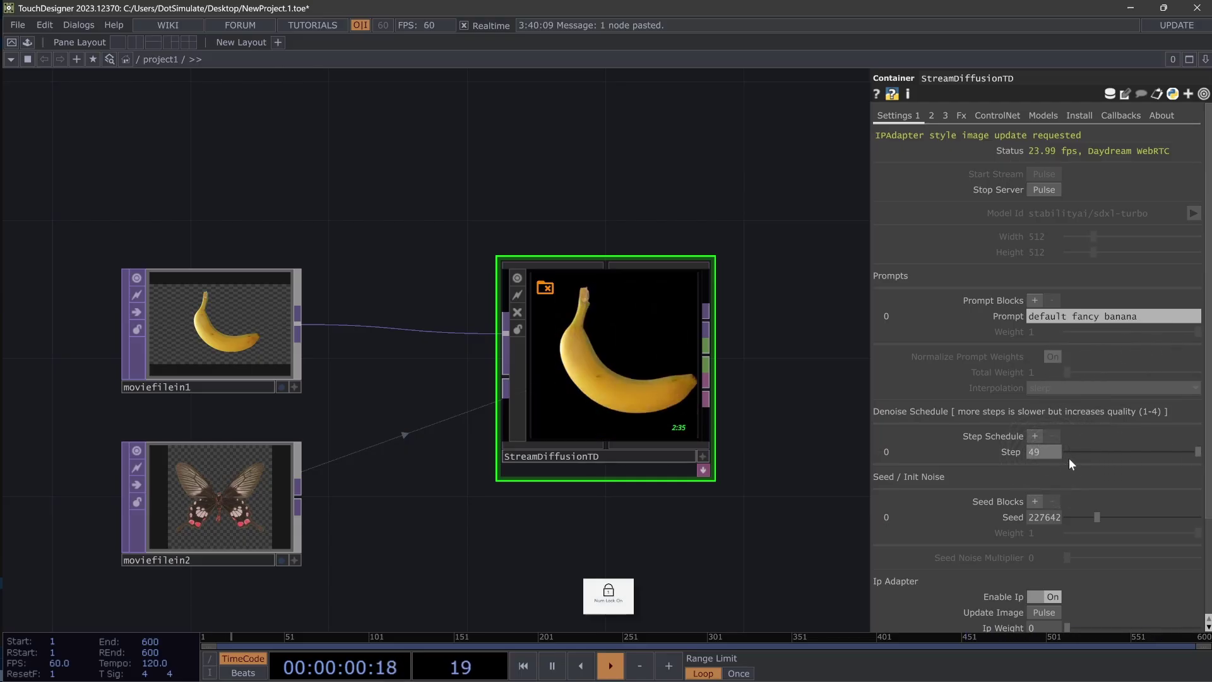
Step: Glance at the ControlNet page, then drag the seed to 623306 for a new variant
click(998, 117)
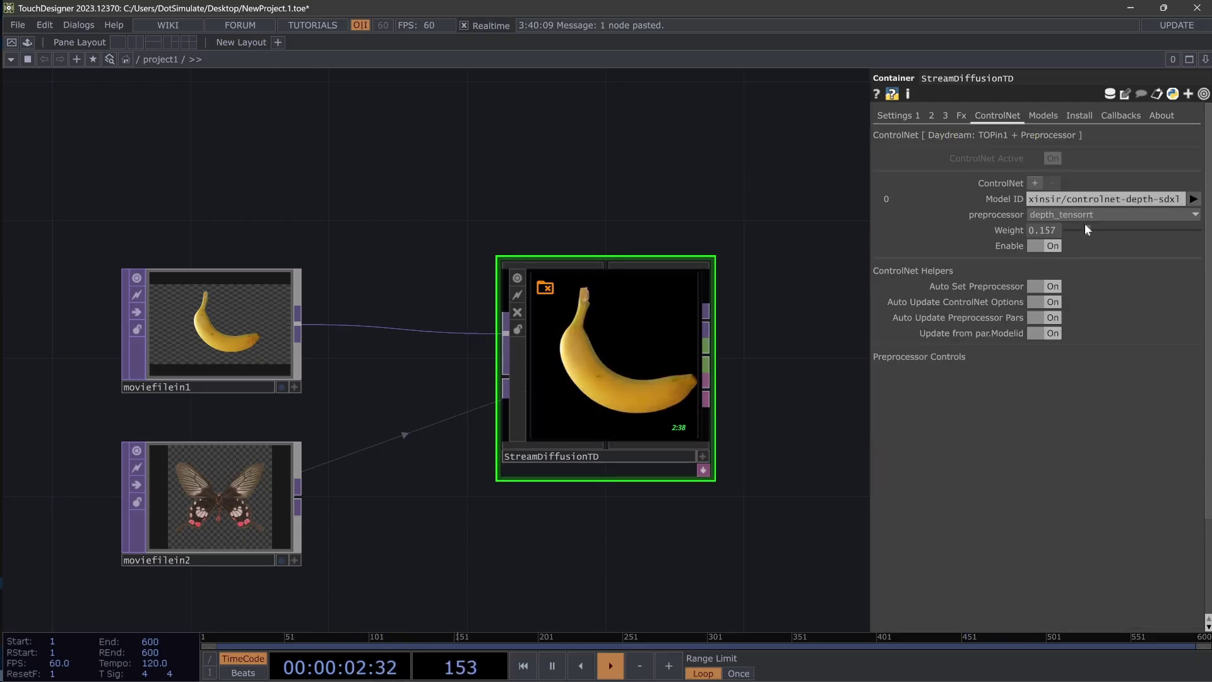
click(893, 115)
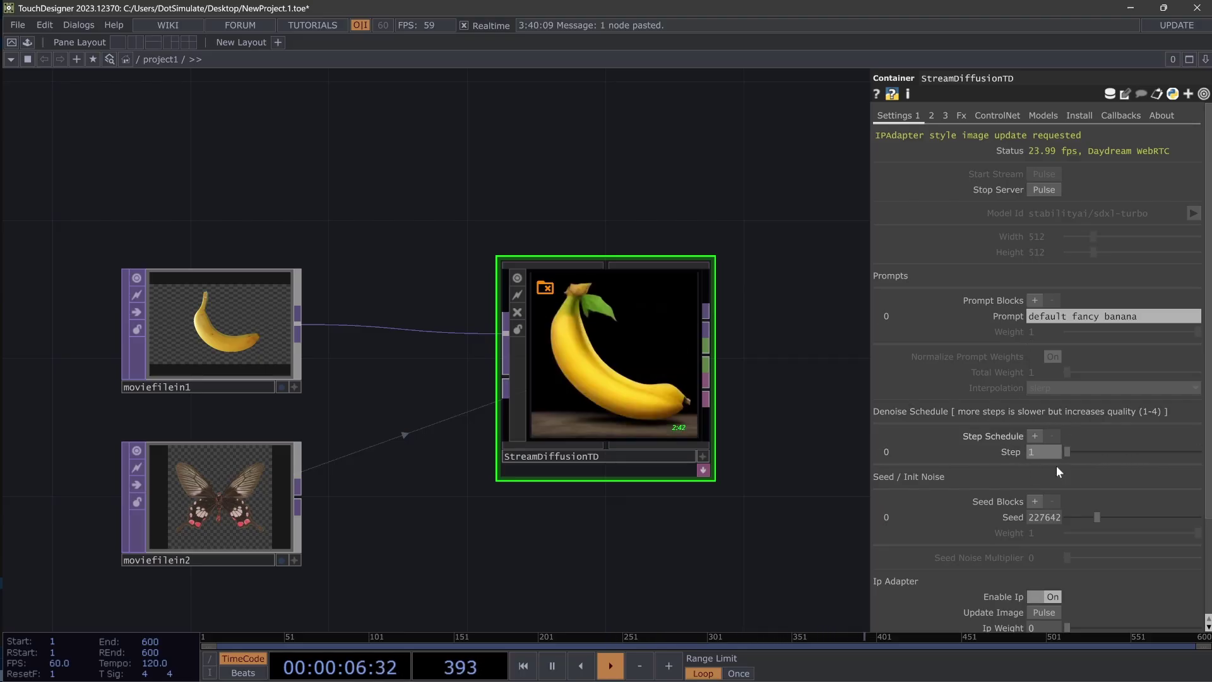
drag(808, 483, 815, 453)
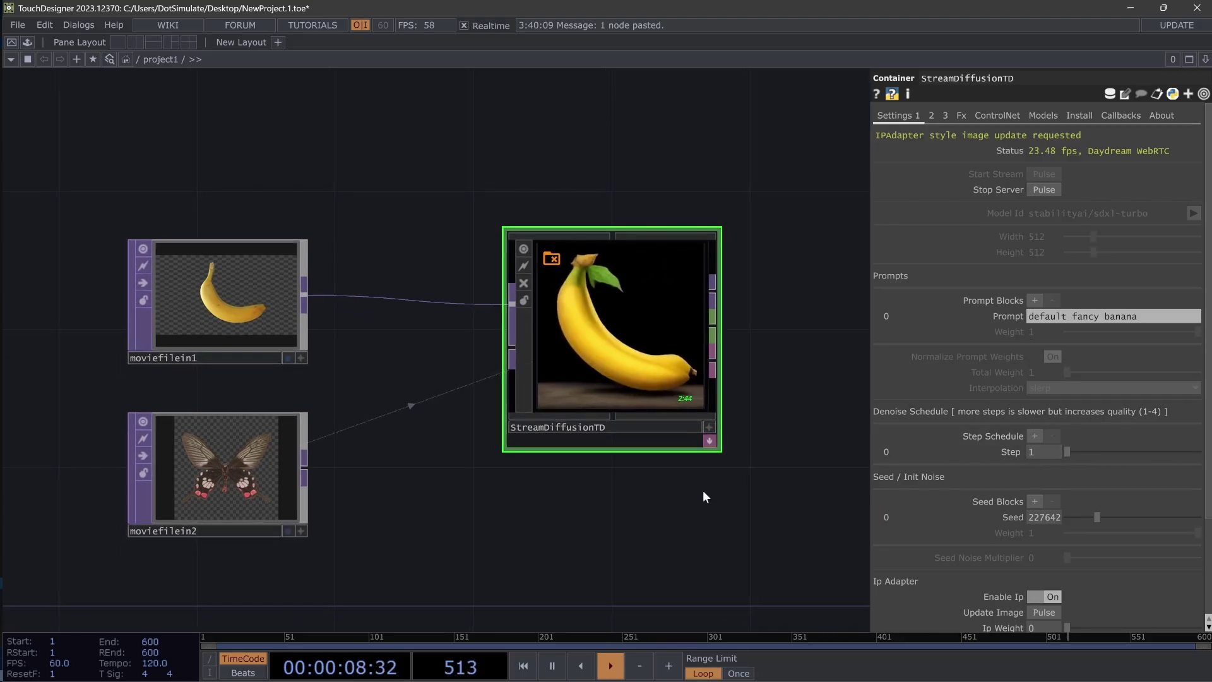
drag(1117, 514, 1198, 505)
Step: Change StreamDiffusionTD's seed to 455285 to regenerate a red-tinged banana at Ip Weight 1
scroll(1074, 492, down, 3)
key(Num_Lock)
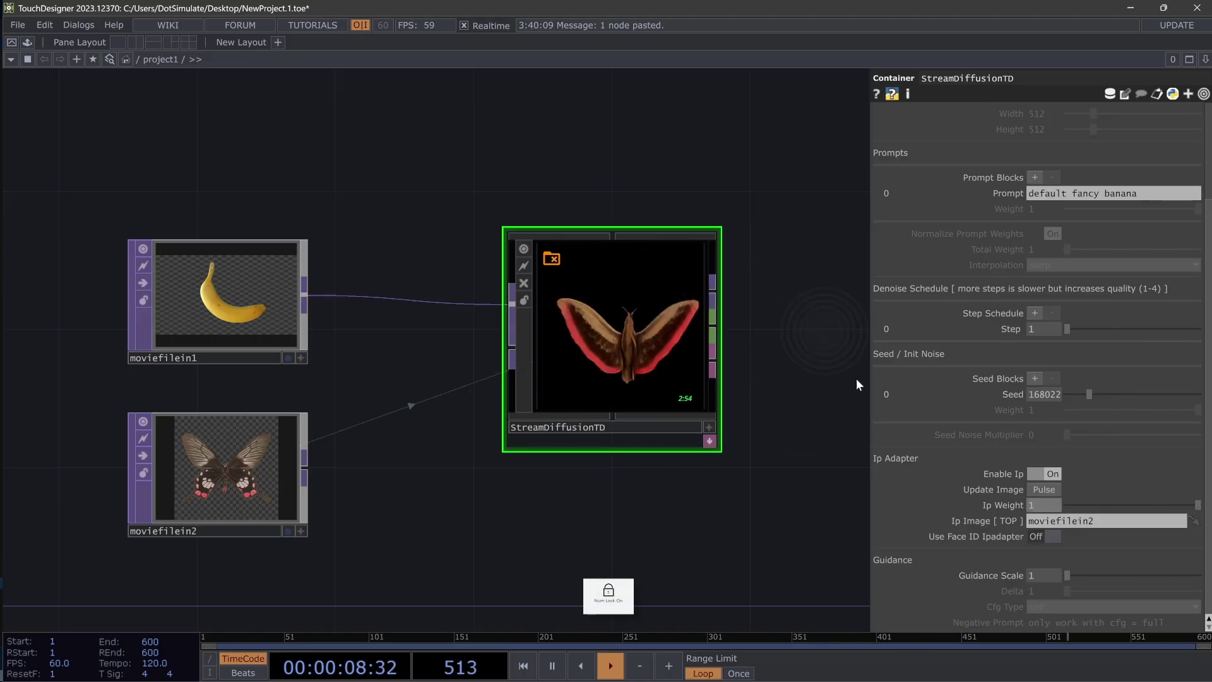
scroll(631, 341, up, 2)
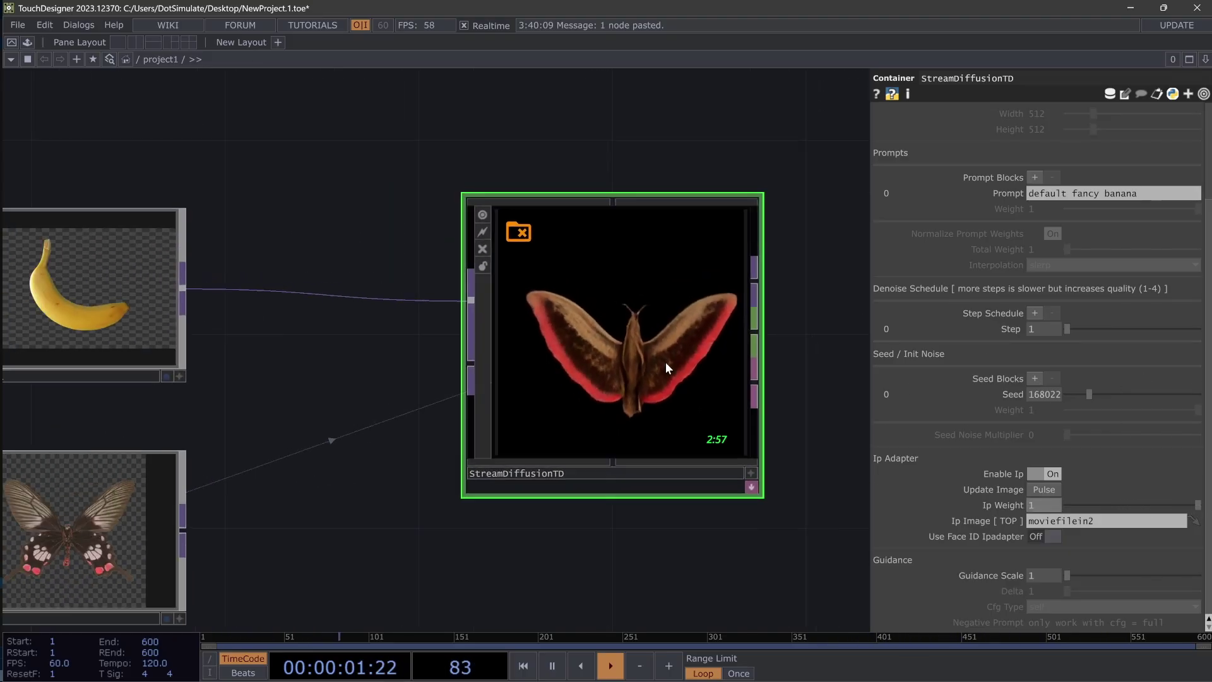
scroll(658, 379, down, 2)
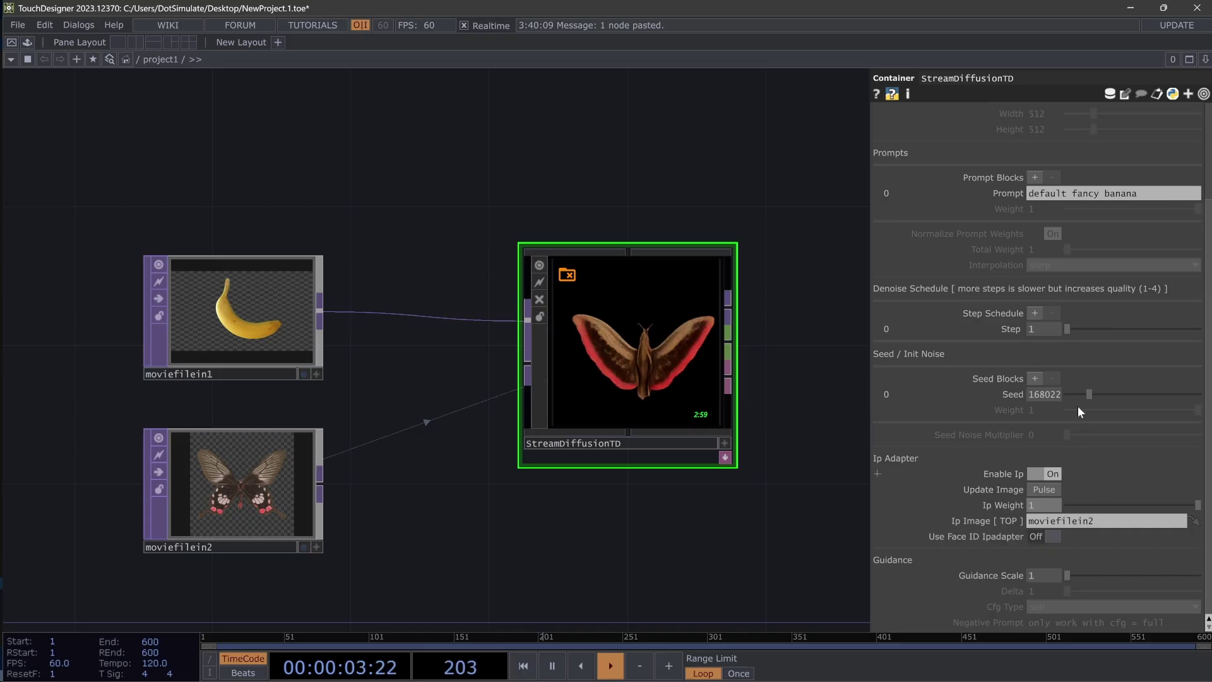
mouse_move(1120, 398)
mouse_down()
mouse_move(1132, 398)
mouse_move(1096, 396)
mouse_move(1126, 392)
mouse_up()
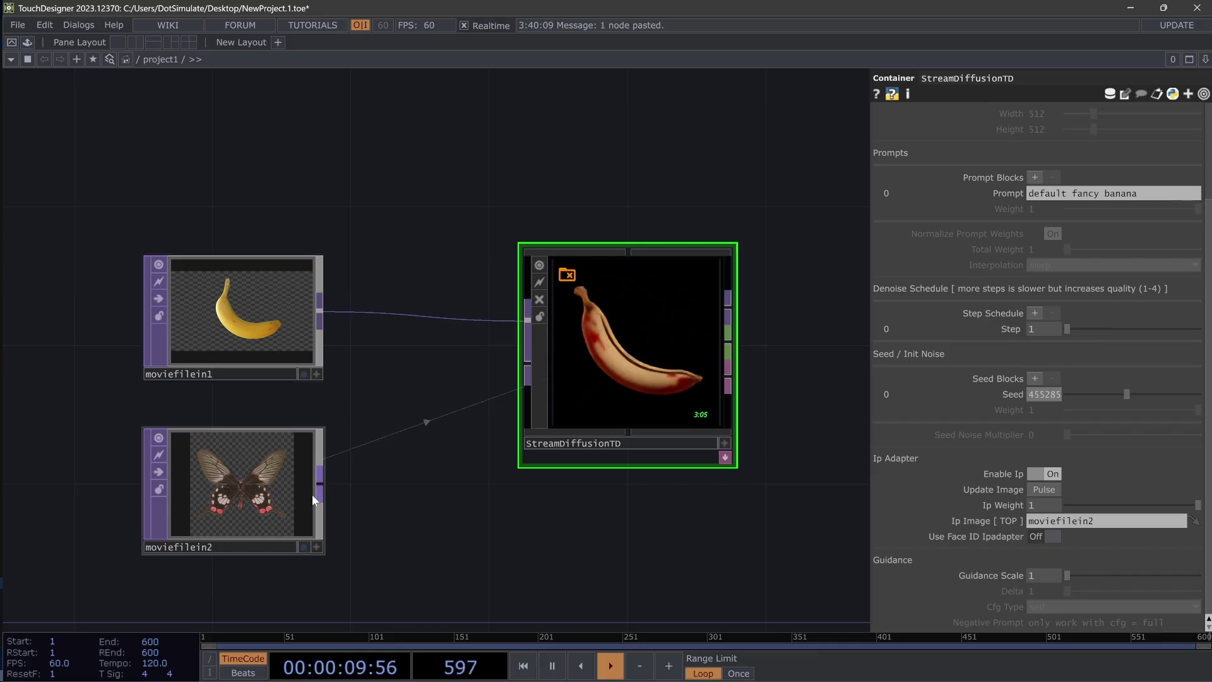
Step: Load a red flower photo into moviefilein2 as the new style image
click(294, 516)
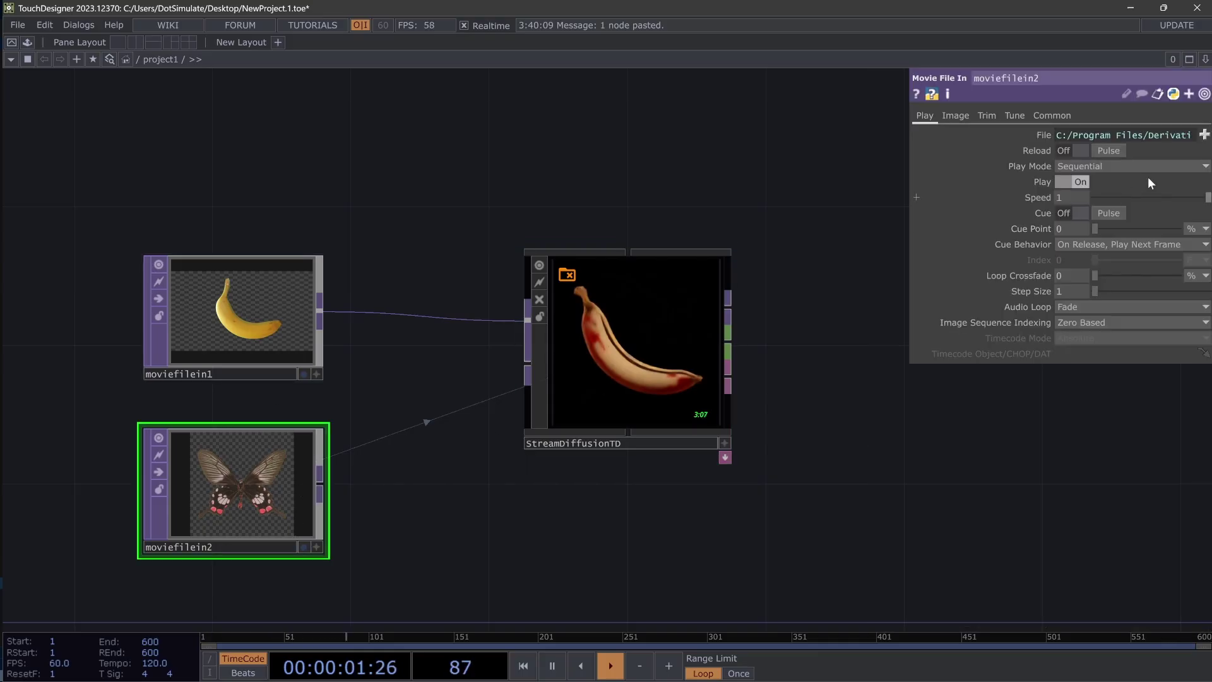
click(1204, 134)
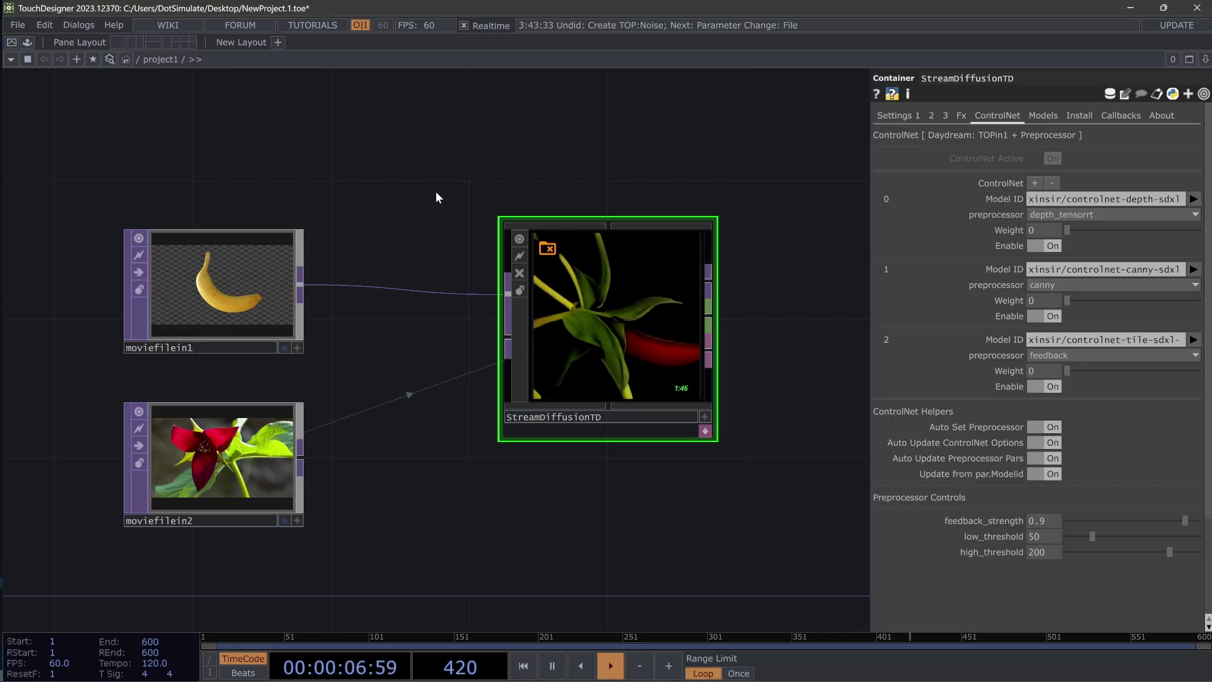
drag(650, 261, 616, 260)
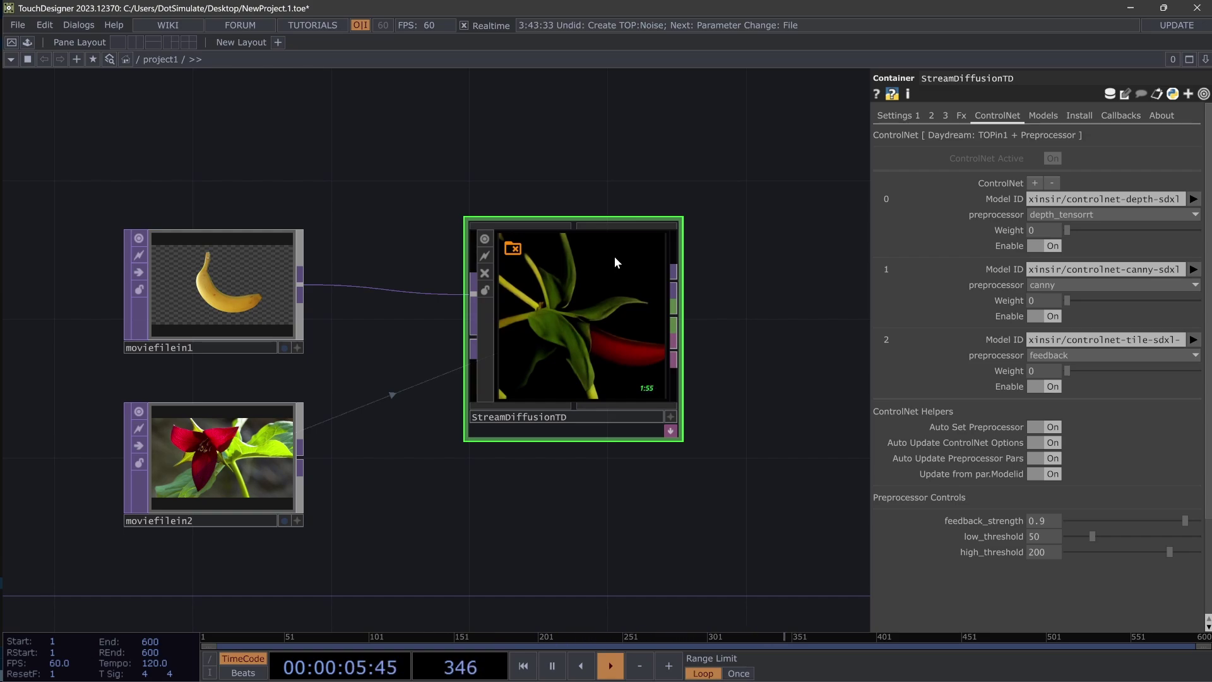
Step: Review StreamDiffusionTD's Settings 1 page with its prompt and IP settings
click(903, 115)
scroll(972, 322, down, 1)
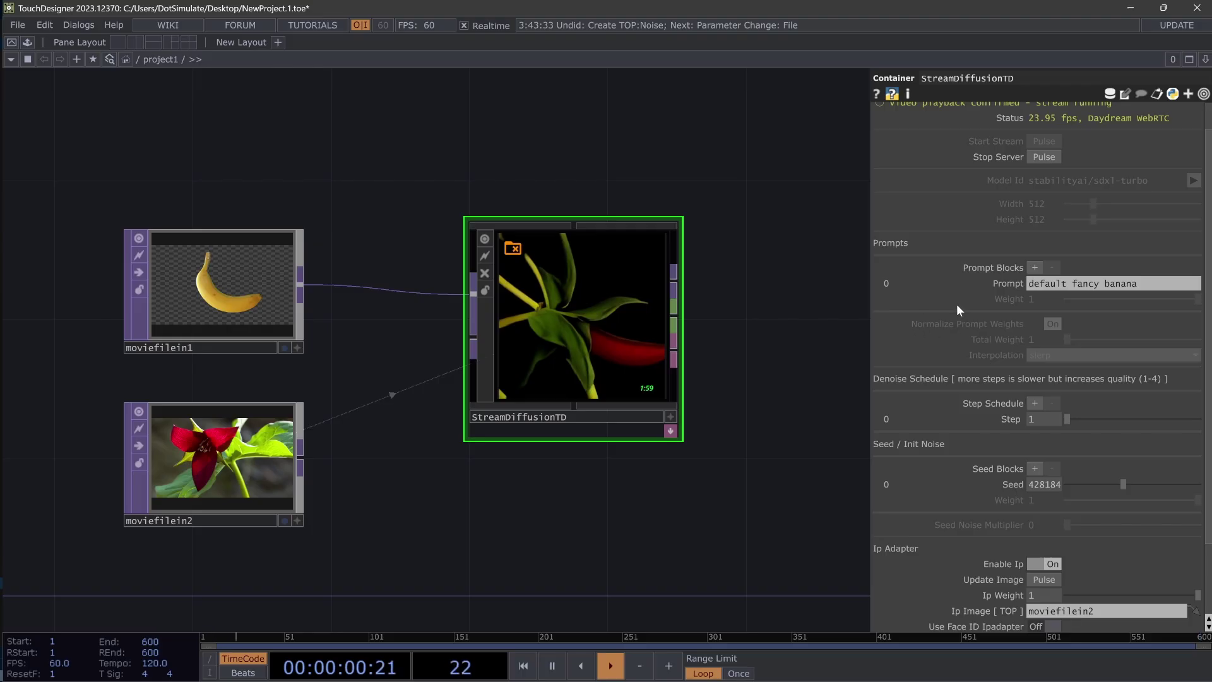
scroll(956, 307, up, 1)
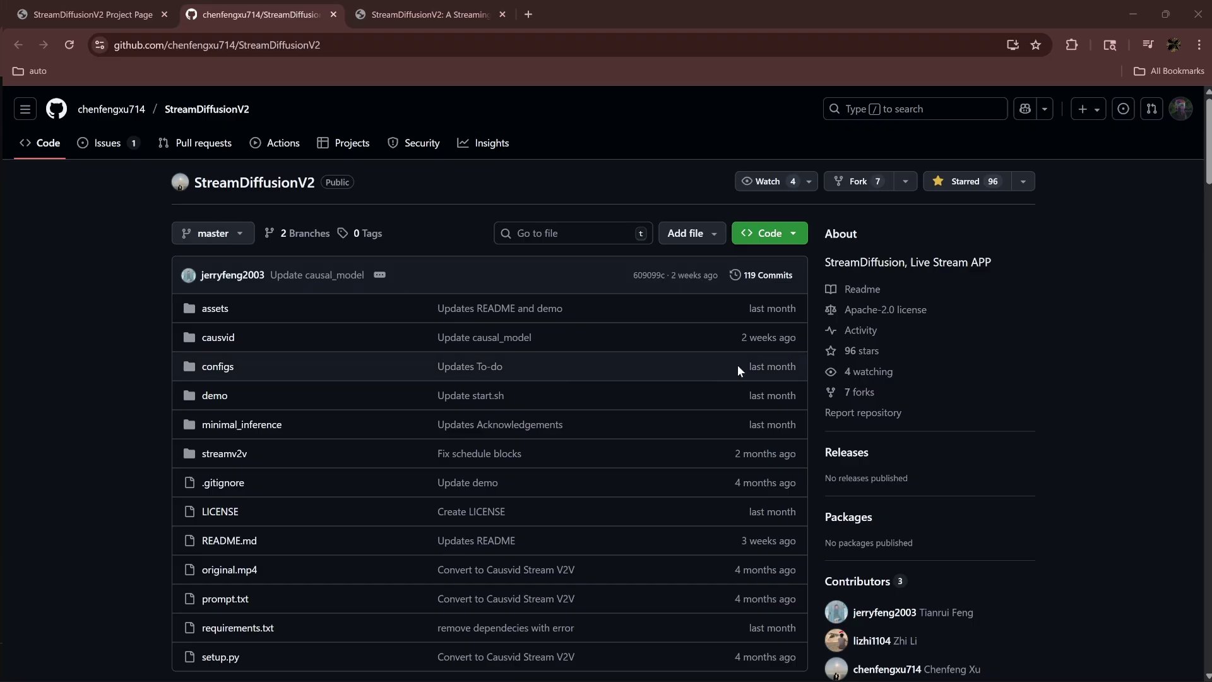
scroll(726, 365, down, 6)
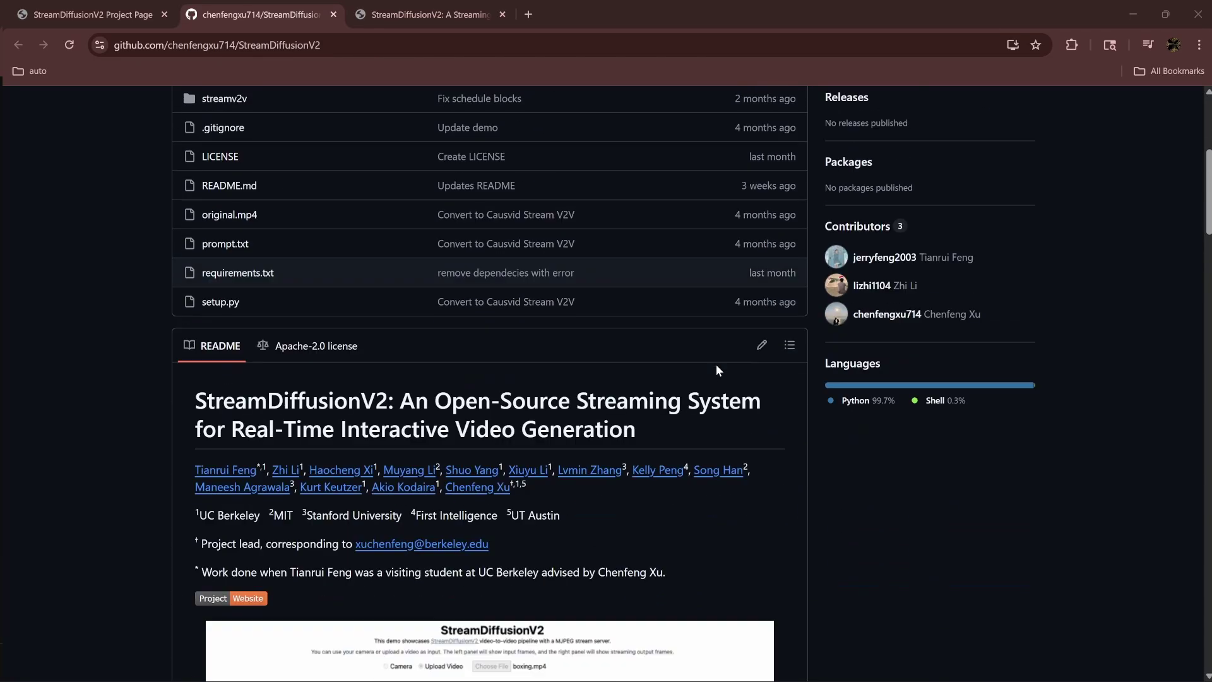
Step: Scroll the StreamDiffusionV2 README past the boxer, bird and webcam demos to Overview and News
scroll(716, 369, down, 1)
scroll(714, 369, down, 1)
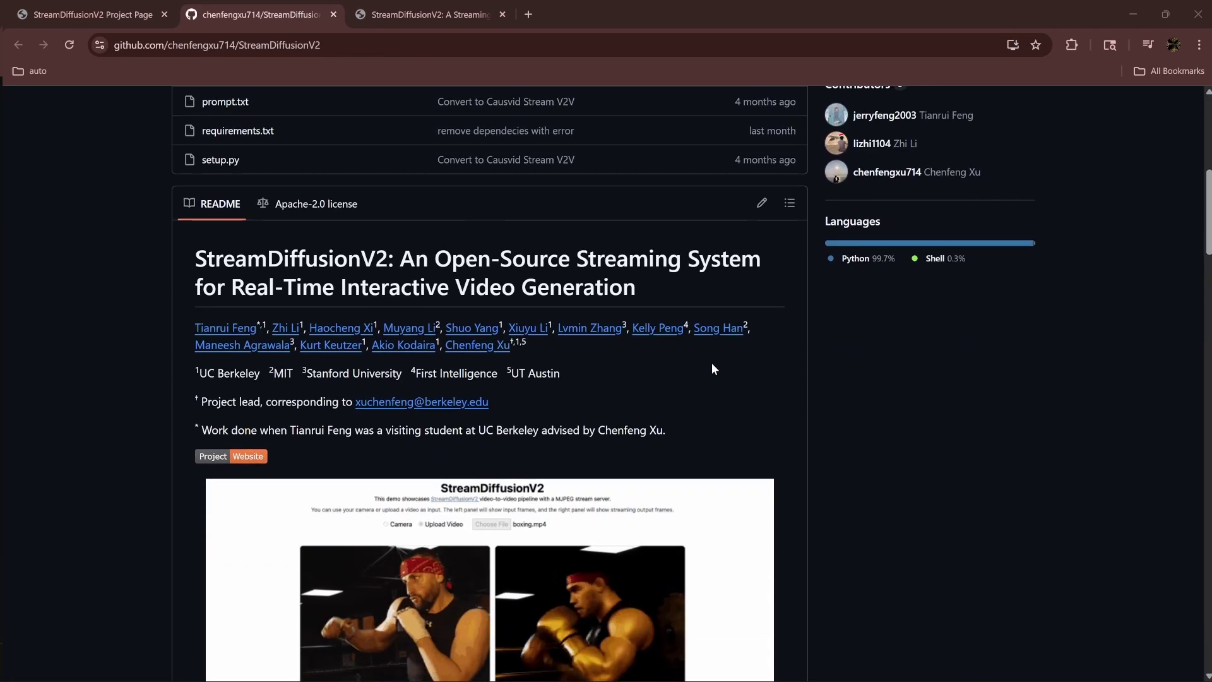
scroll(711, 365, down, 4)
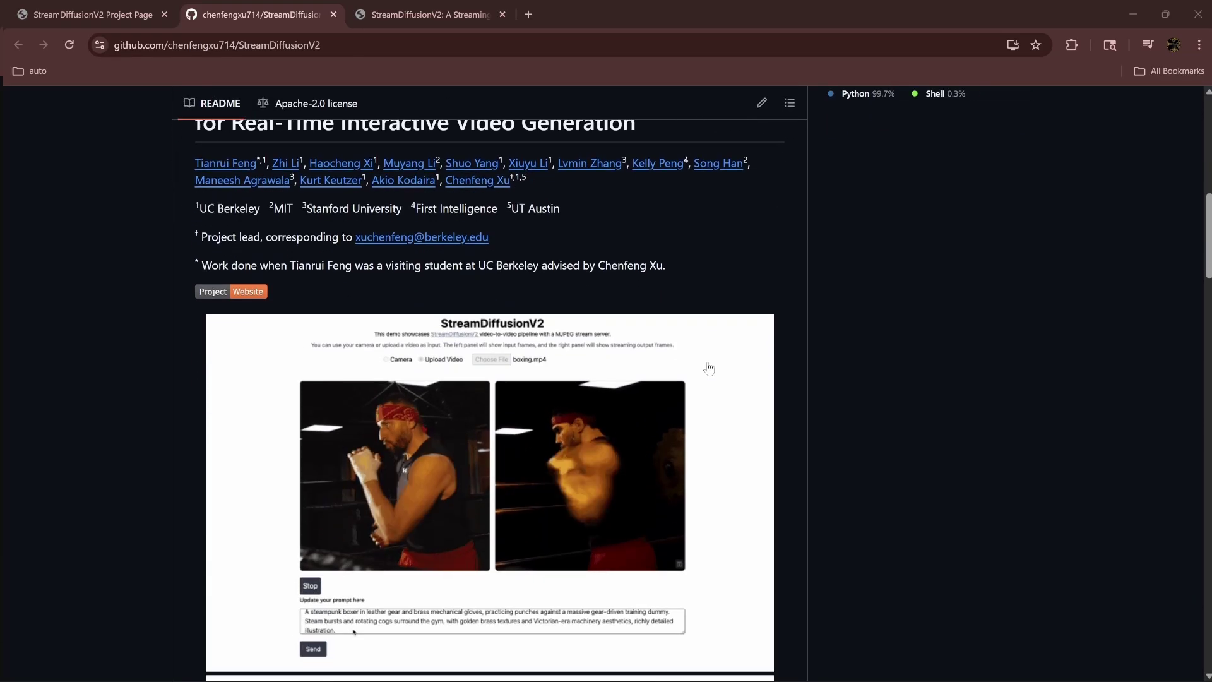
scroll(708, 368, down, 4)
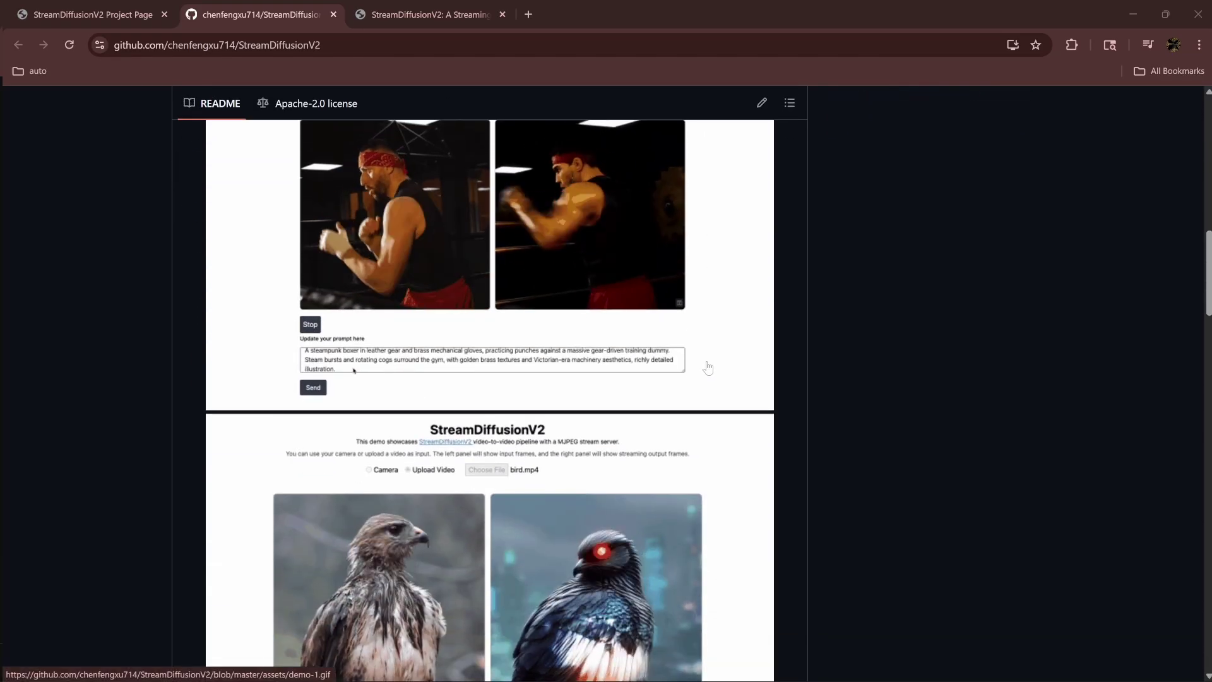
scroll(708, 368, down, 4)
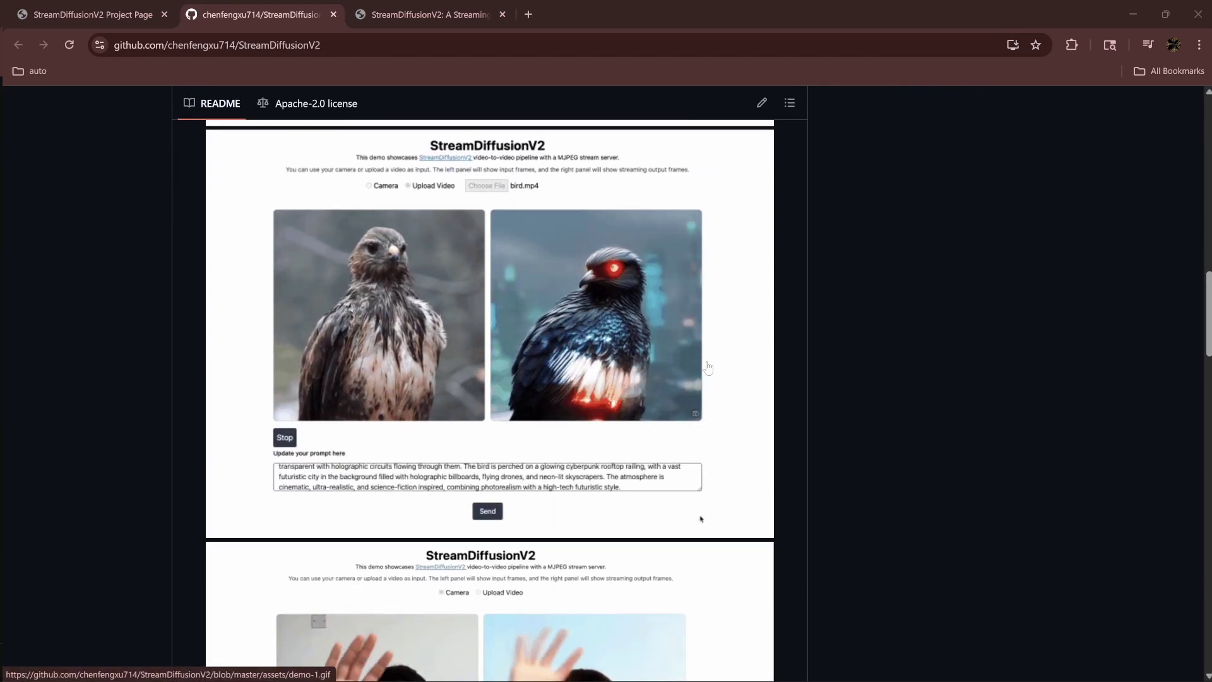
scroll(708, 368, down, 2)
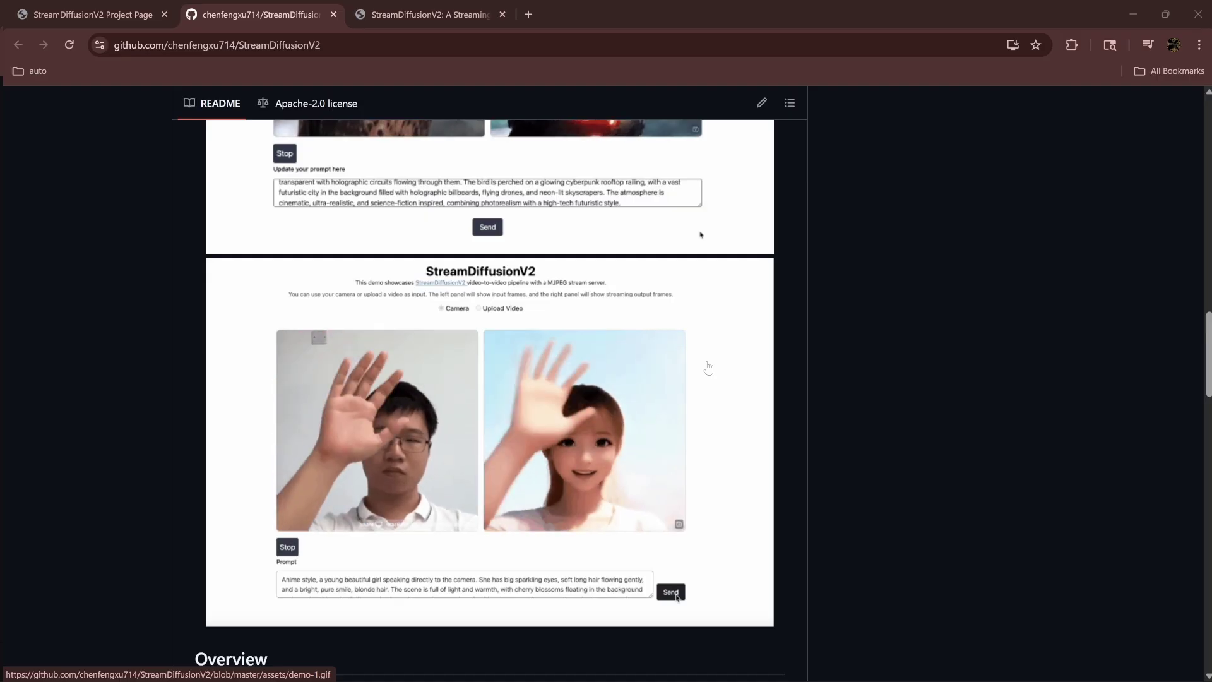
scroll(709, 368, down, 3)
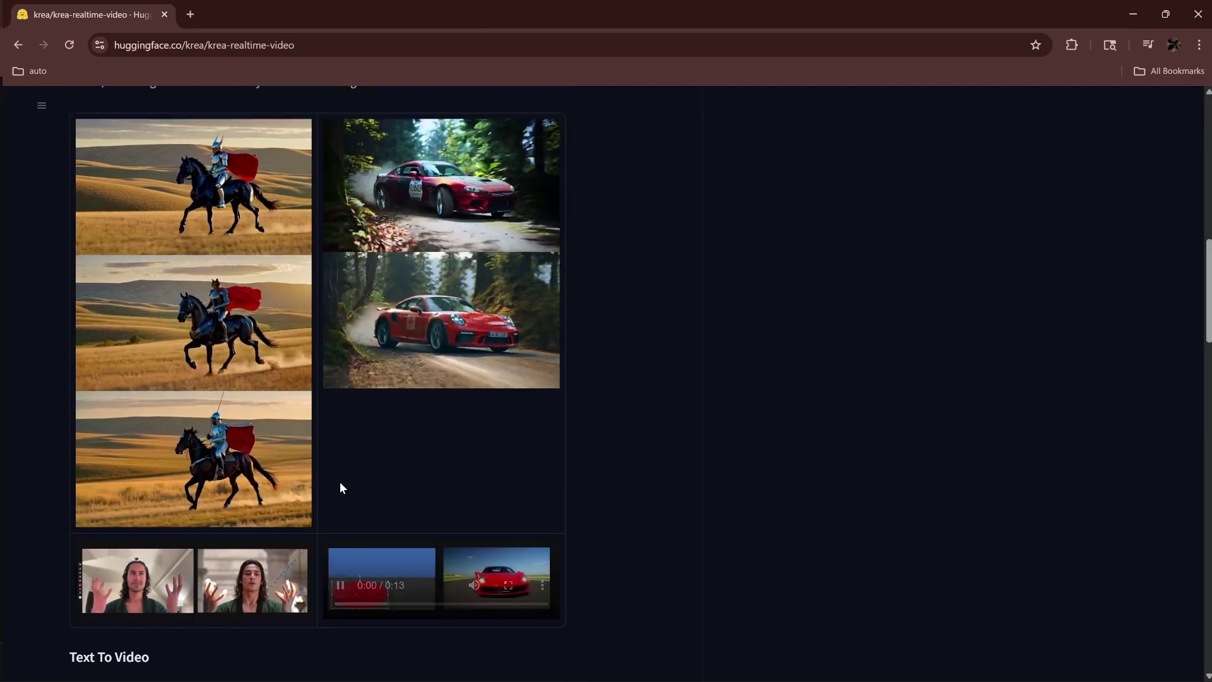
scroll(339, 483, up, 10)
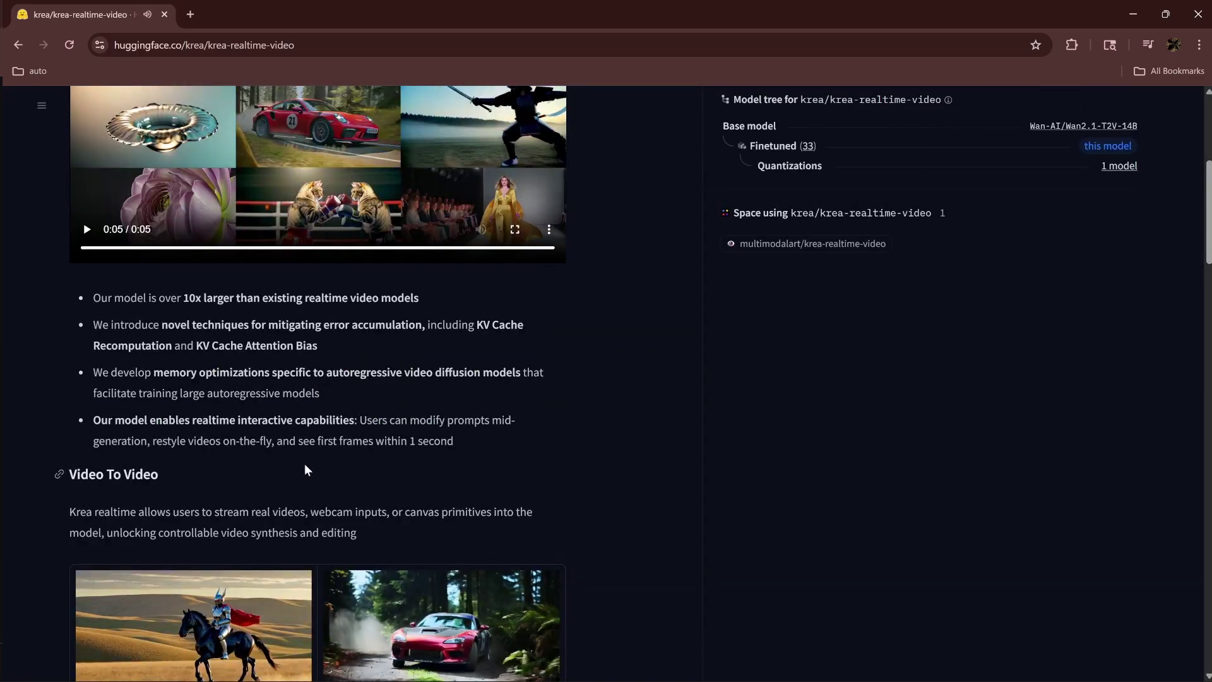
Step: Scroll back to the top of the krea-realtime-video model card and return to TouchDesigner
scroll(82, 457, up, 1)
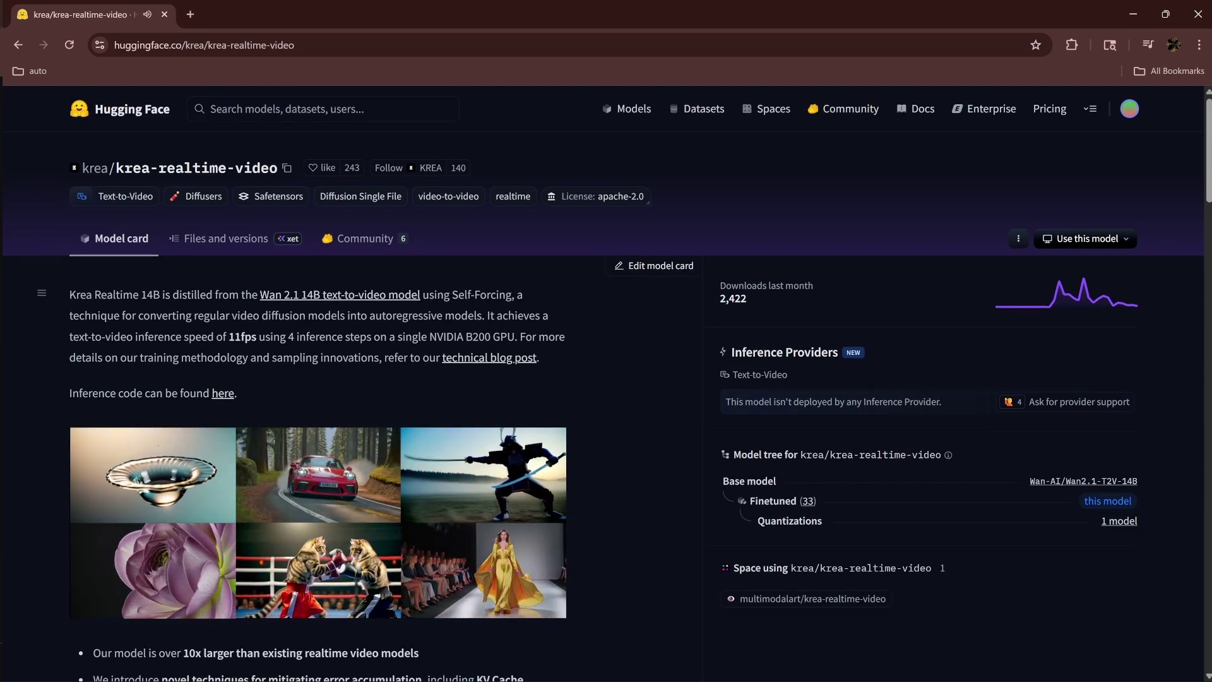
key(alt+Tab)
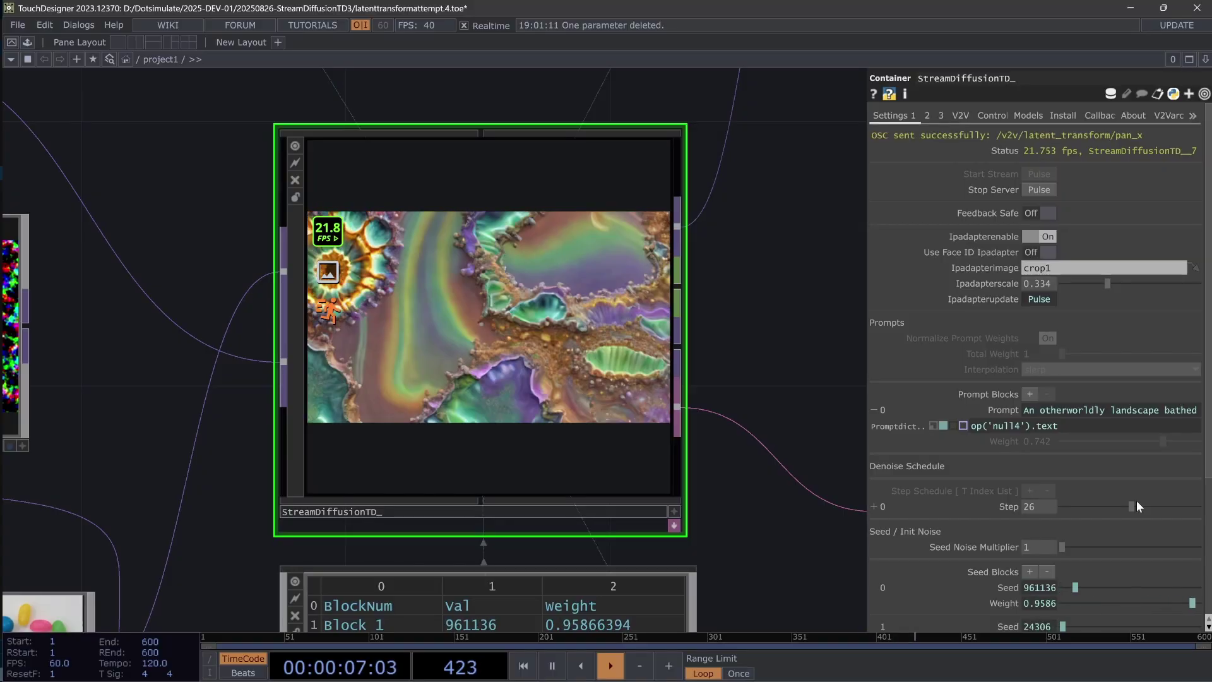
Step: On StreamDiffusionTD_'s V2V page, adjust pan_x and pan_y so the skull drifts left
click(964, 118)
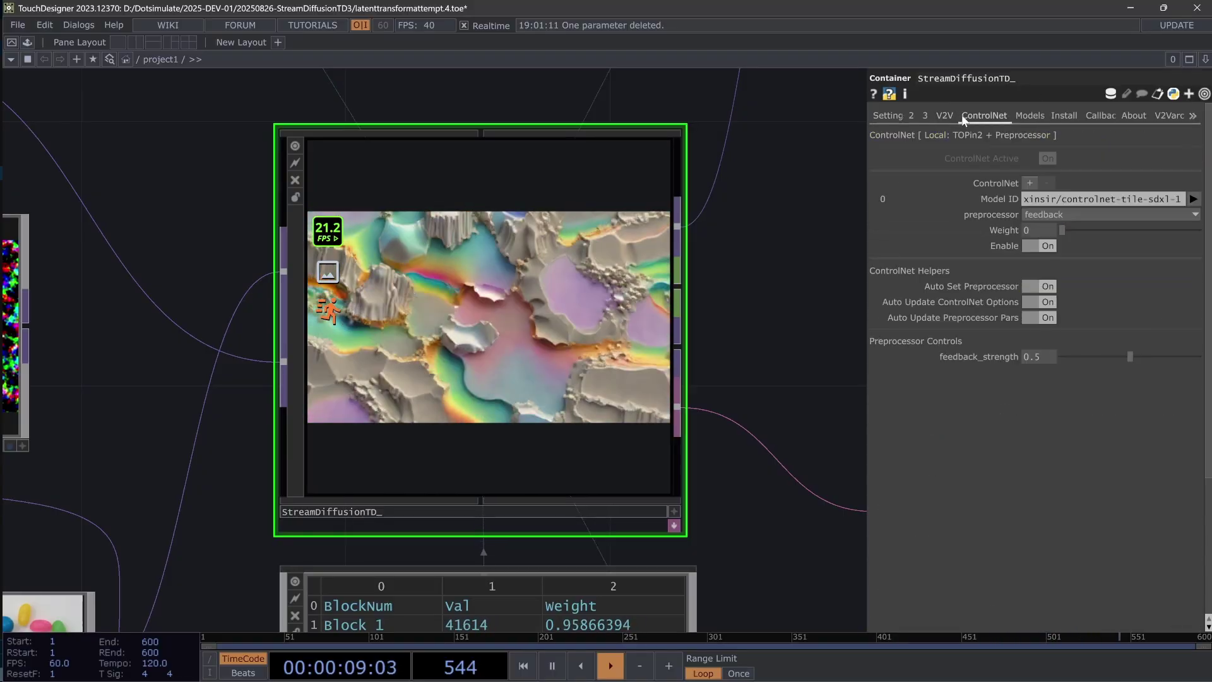
click(944, 115)
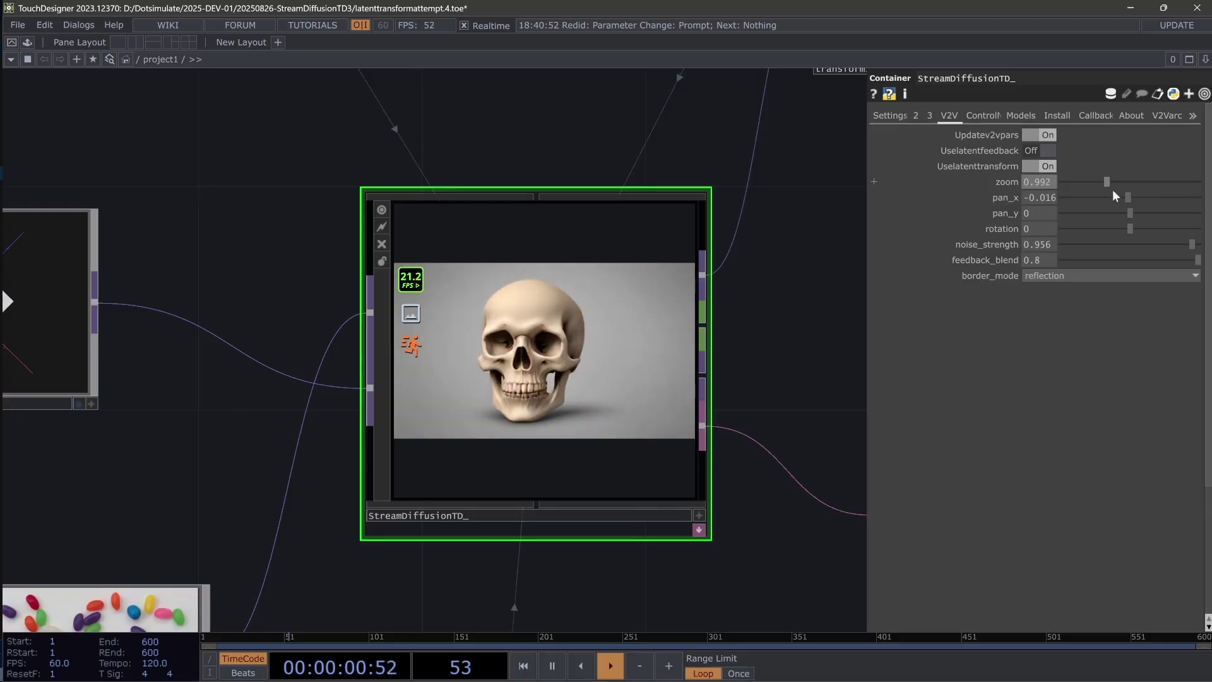
mouse_move(1130, 196)
mouse_down()
mouse_move(1140, 198)
mouse_move(1129, 212)
mouse_move(1116, 182)
mouse_up()
click(1101, 183)
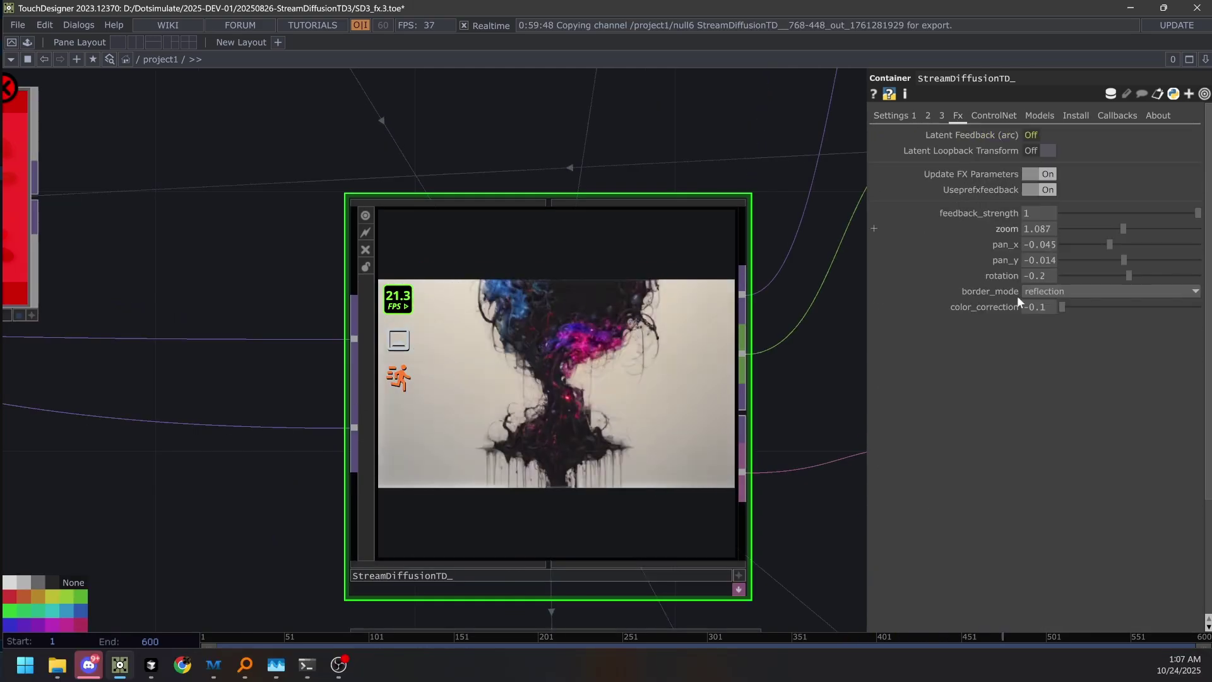
Step: Set the Fx feedback to colour correction 0, rotation -1.7 and zoom 1.165, shifting pan_y
click(1115, 308)
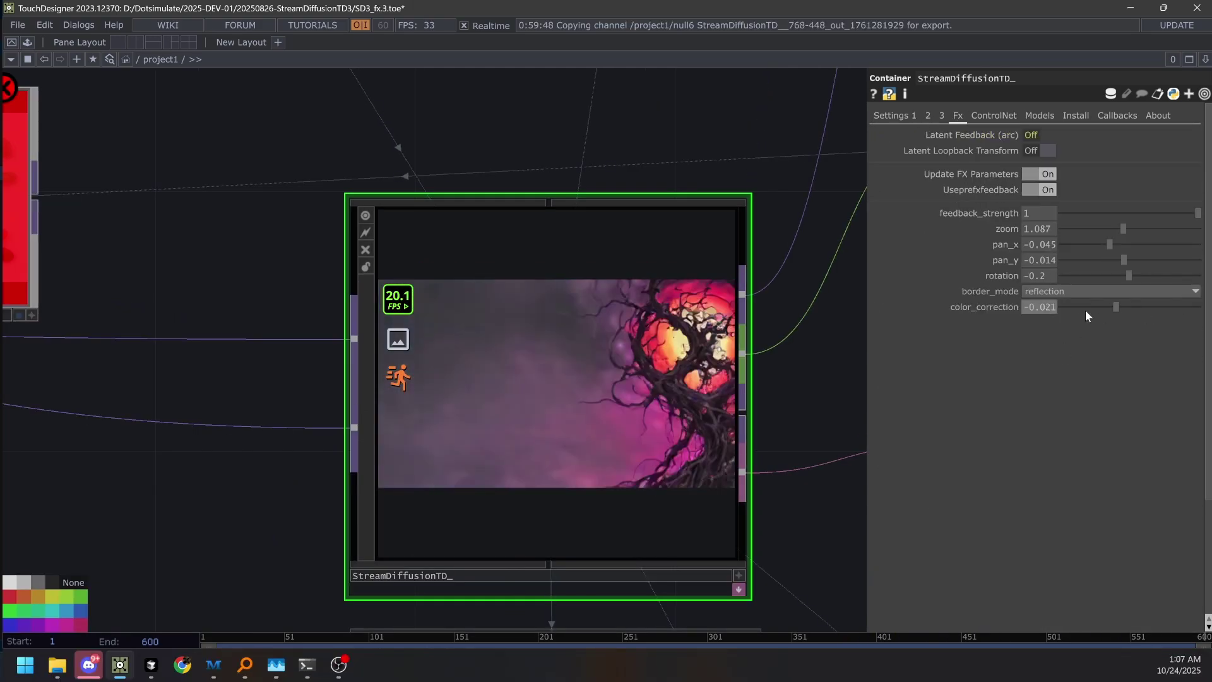
click(1038, 307)
text(0)
key(Return)
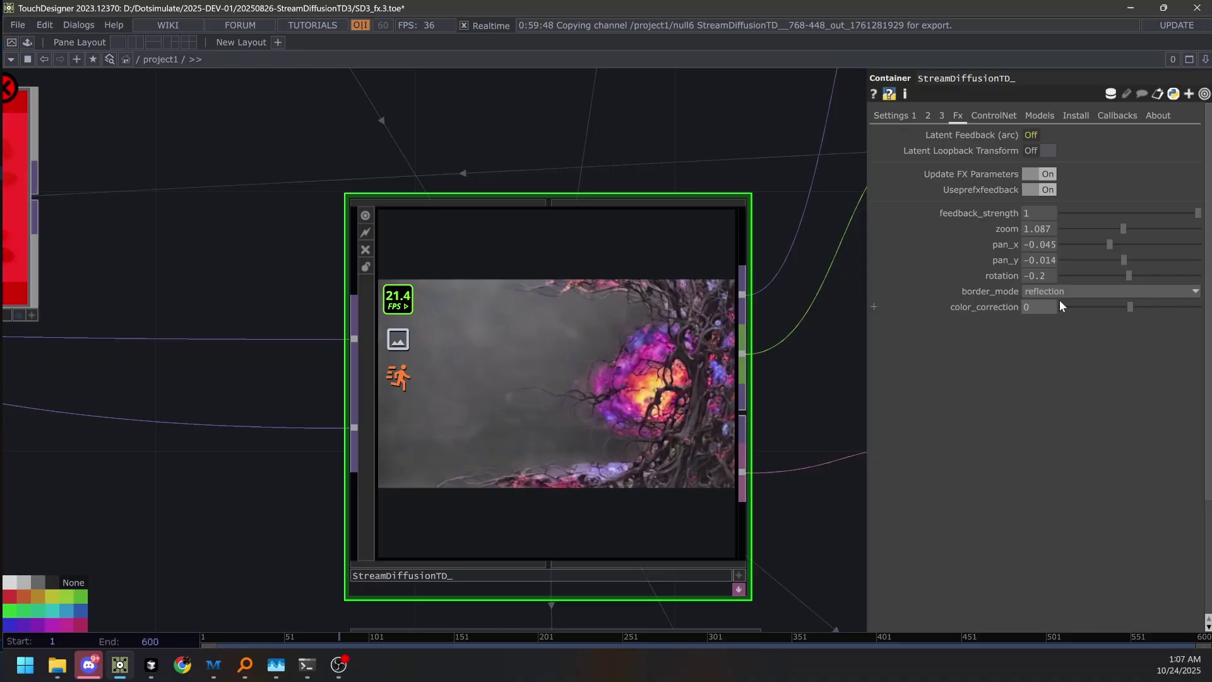
click(1119, 276)
drag(1127, 259, 1137, 228)
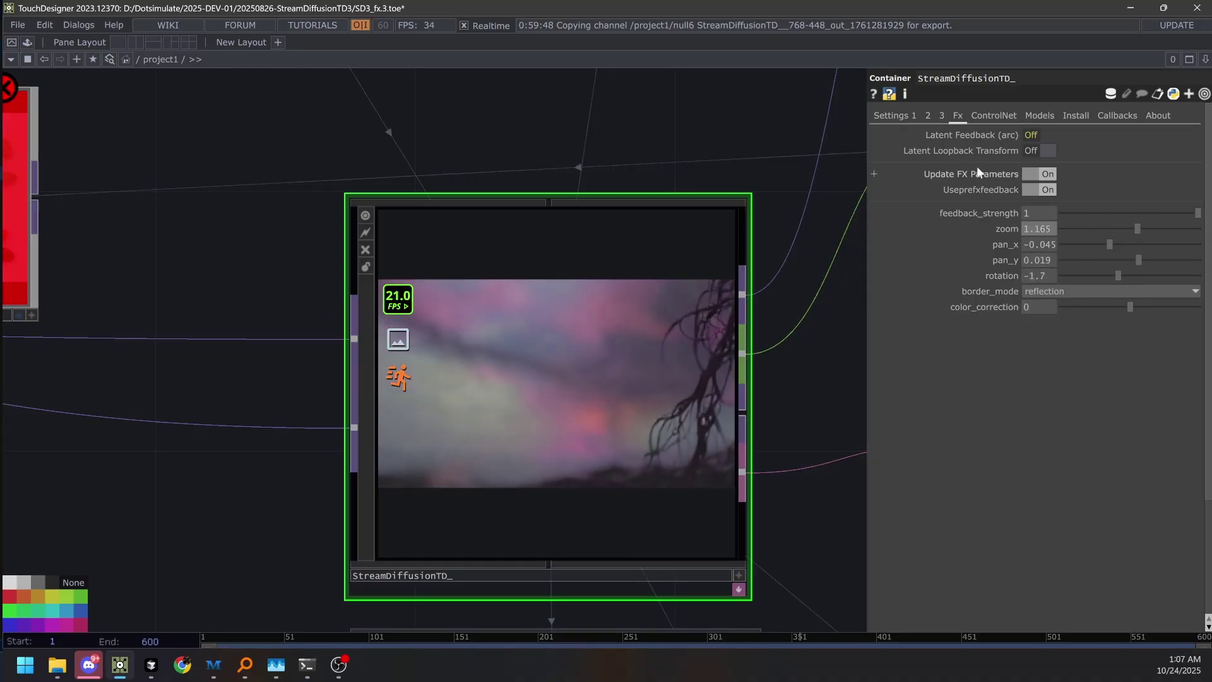
click(912, 117)
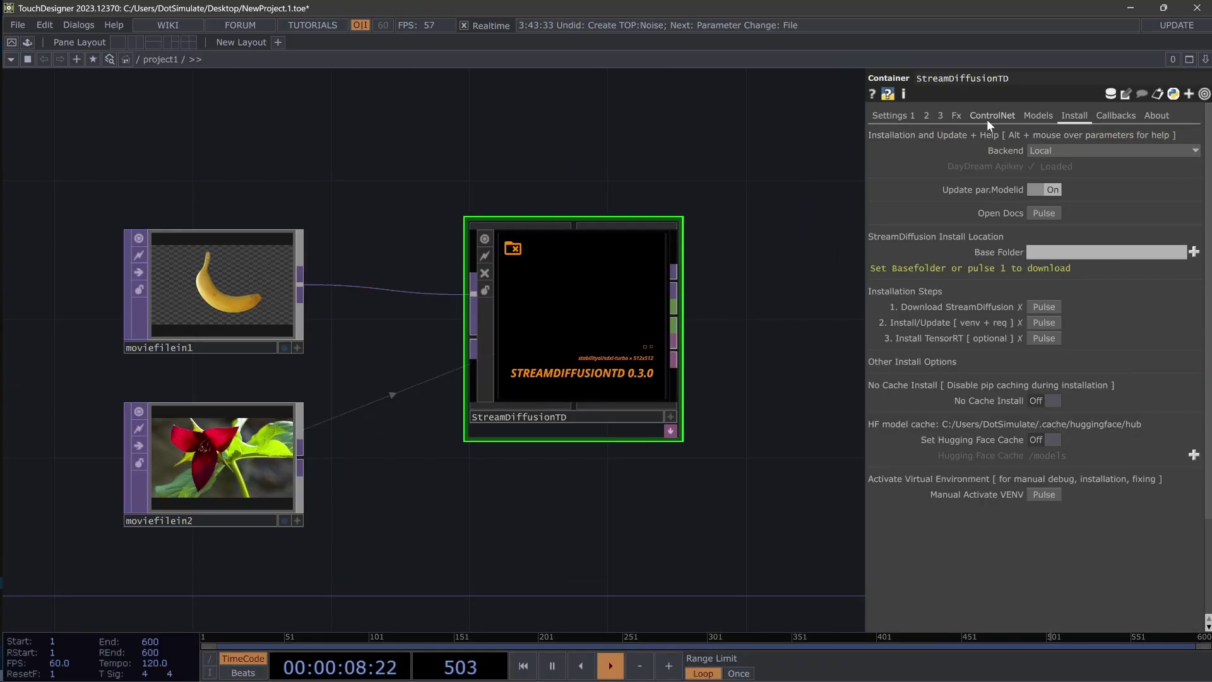
click(987, 118)
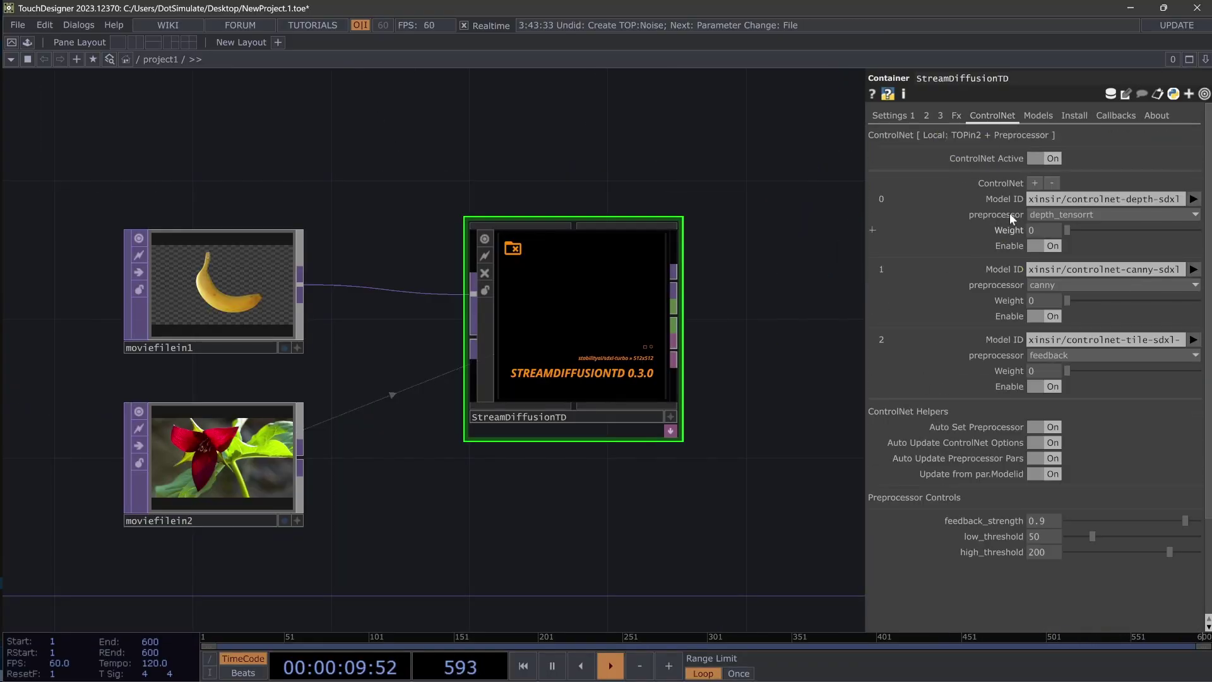
Step: Step through StreamDiffusionTD's Fx, third and second pages, ending on Settings 1
click(955, 117)
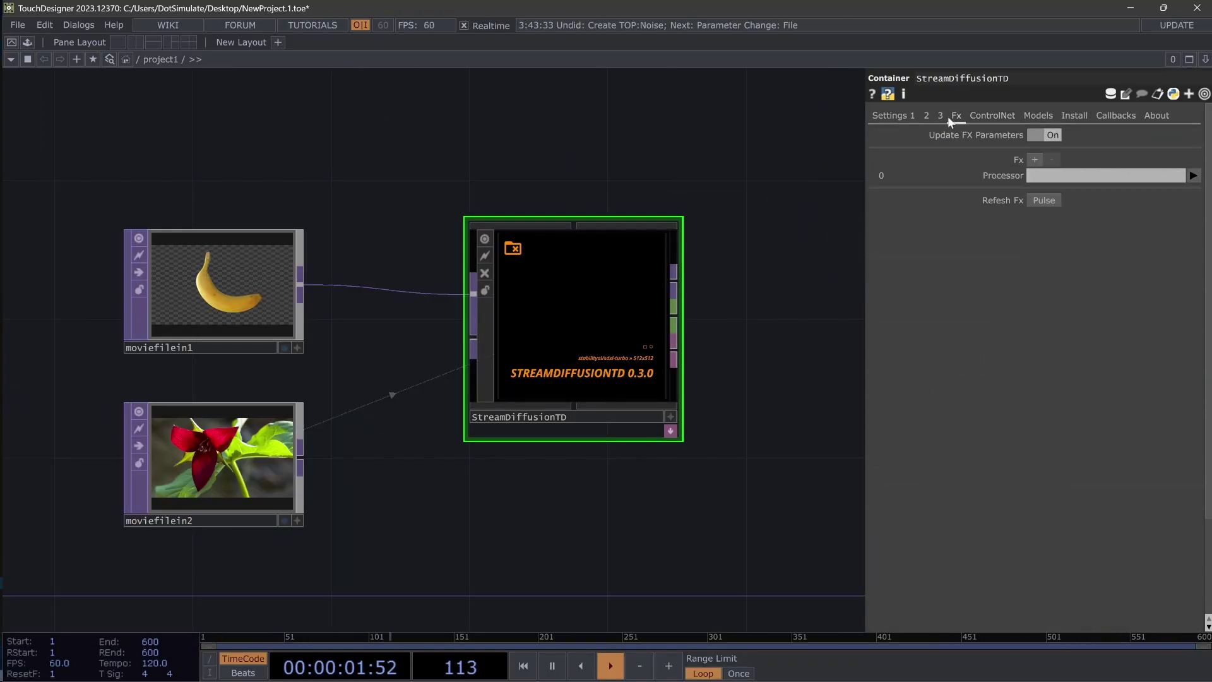
click(939, 117)
click(926, 118)
click(910, 117)
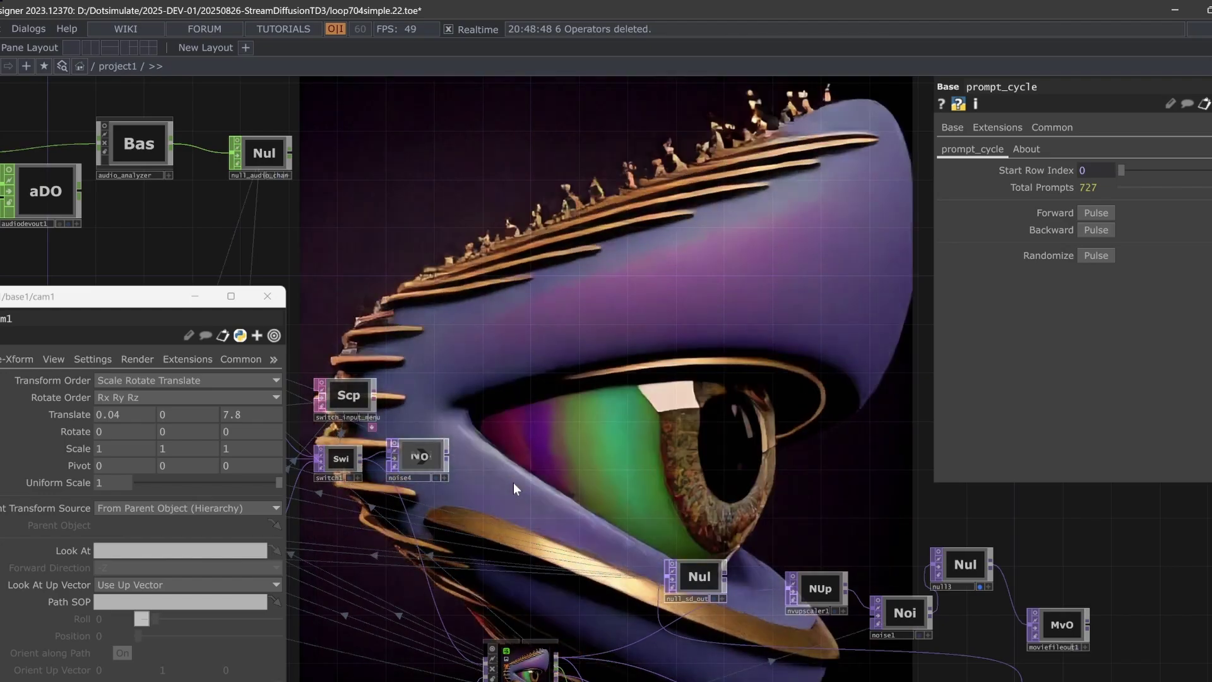
Step: Nudge cam1's Translate X and its Pre-Xform Rotate to reframe the streamed render
mouse_move(110, 419)
middle_down()
mouse_move(114, 404)
mouse_move(107, 433)
middle_up()
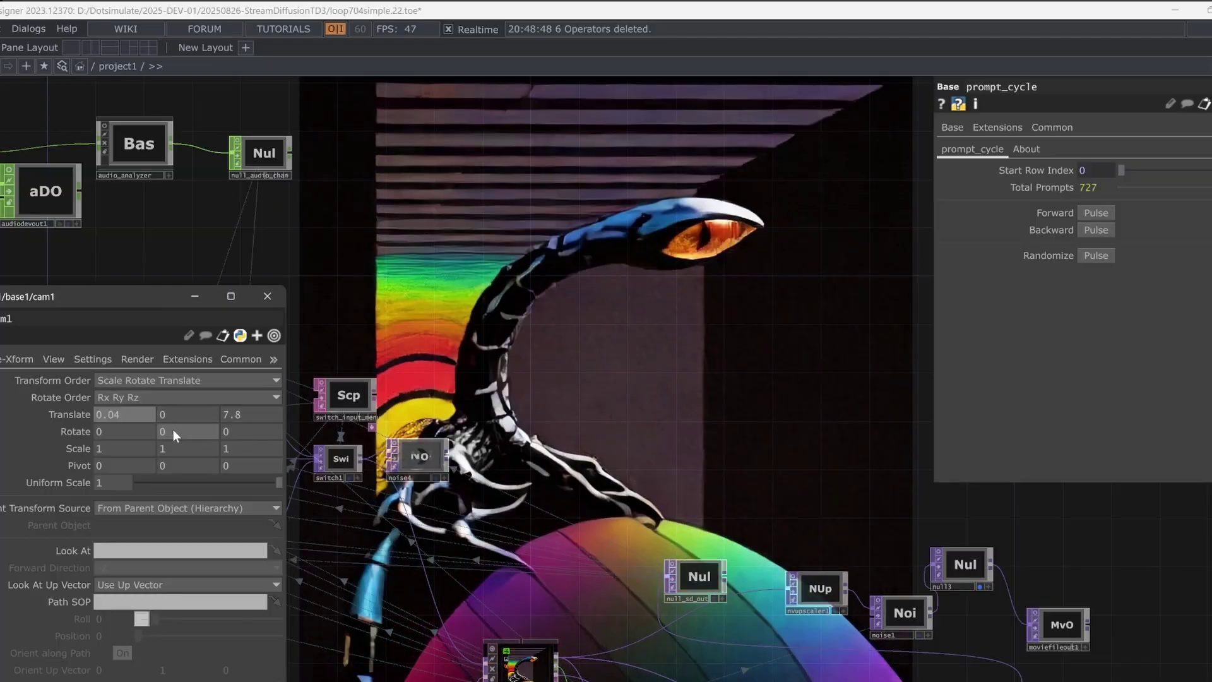
click(19, 358)
mouse_move(173, 431)
middle_down()
mouse_move(136, 433)
mouse_move(155, 433)
middle_up()
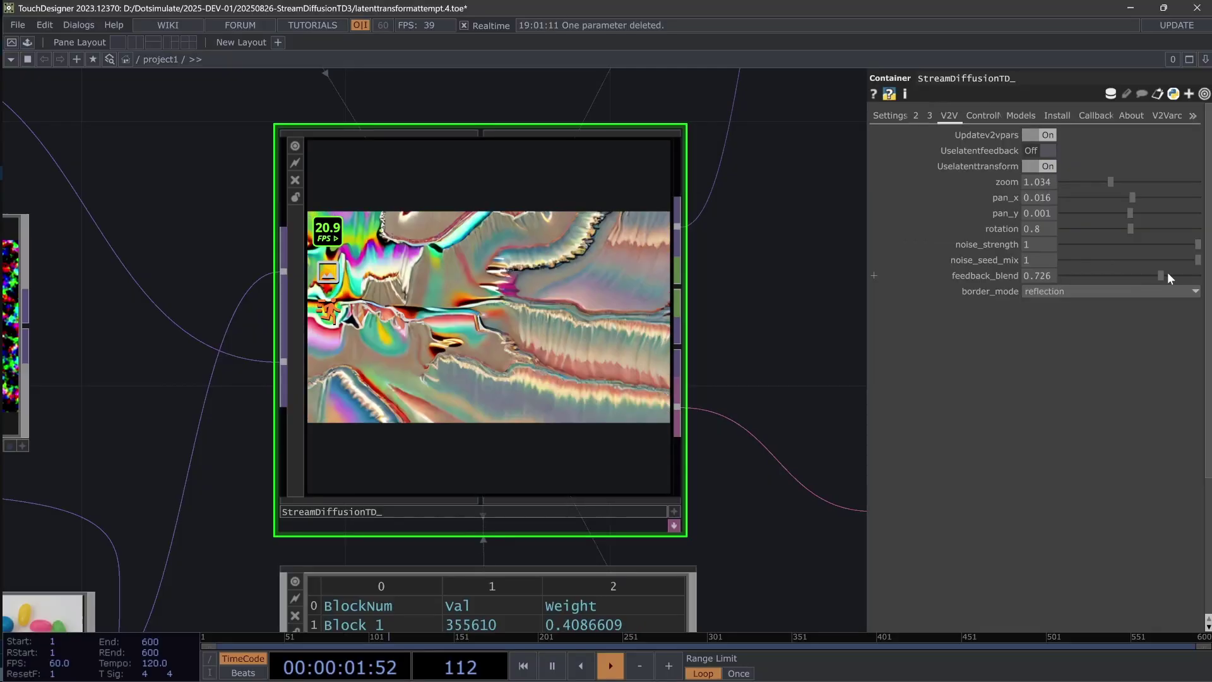
Step: On the V2V page, set feedback_blend to 0.794, rotation to 8 and zoom to 0.964
click(1168, 275)
mouse_move(1131, 198)
mouse_down()
mouse_move(1103, 179)
mouse_move(1139, 212)
mouse_move(1134, 199)
mouse_up()
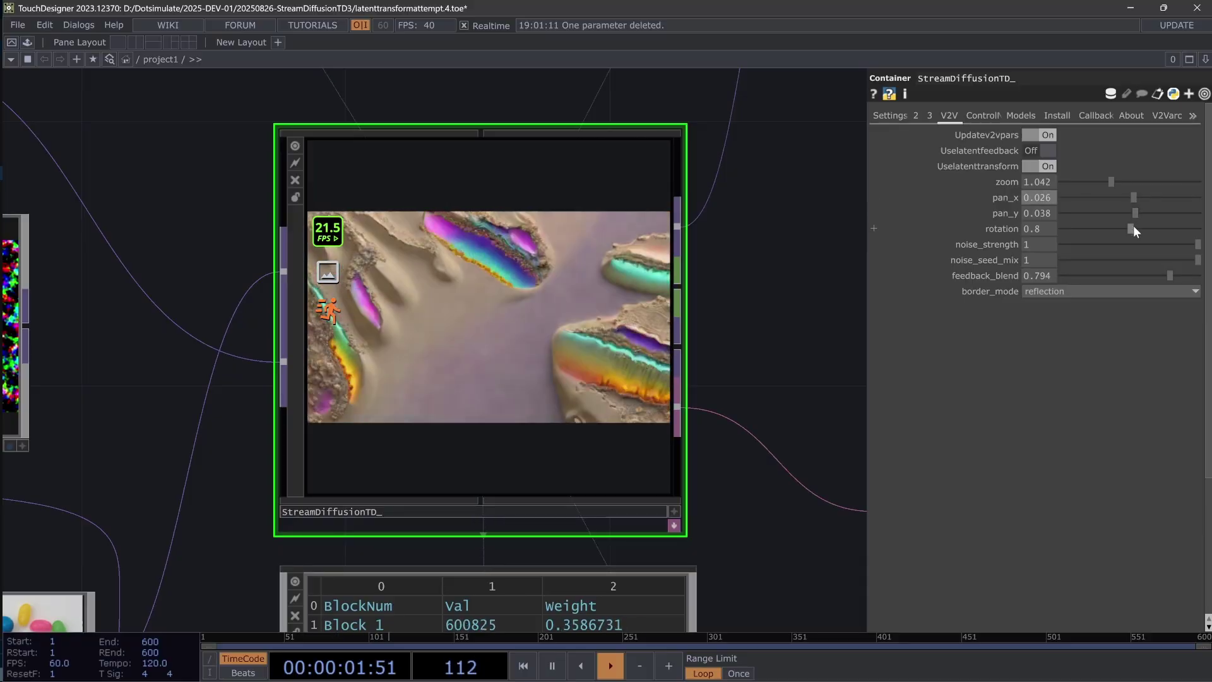
click(1133, 229)
click(1108, 183)
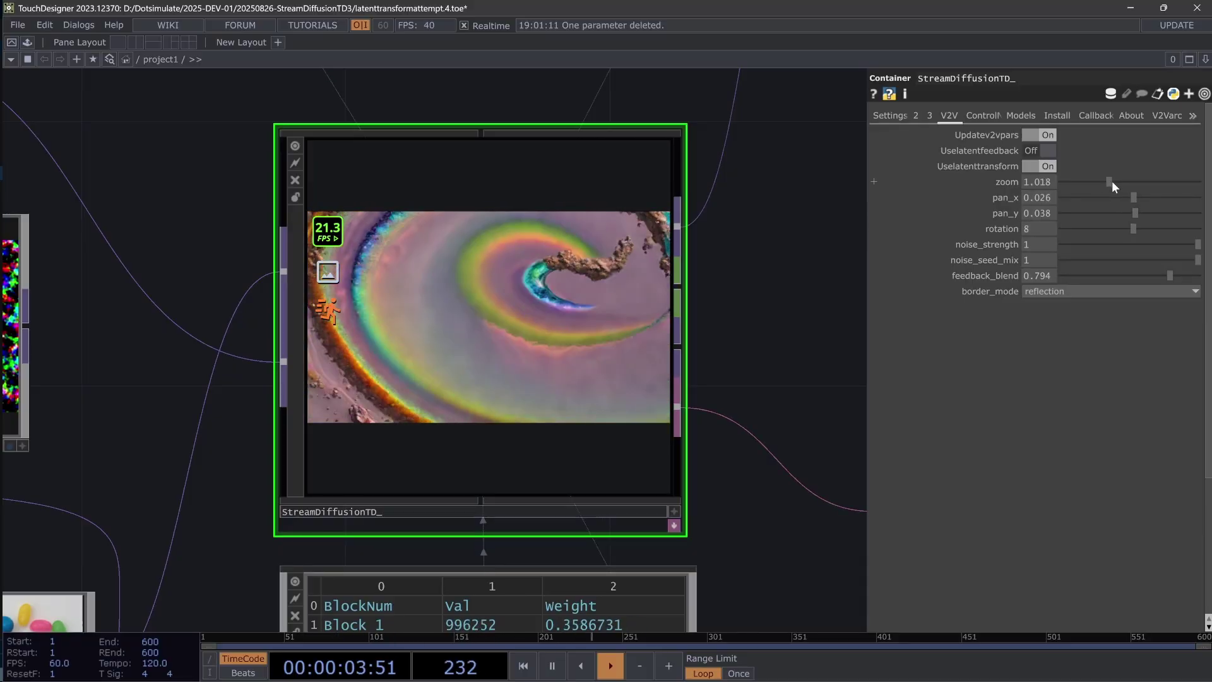
drag(1111, 183, 1133, 198)
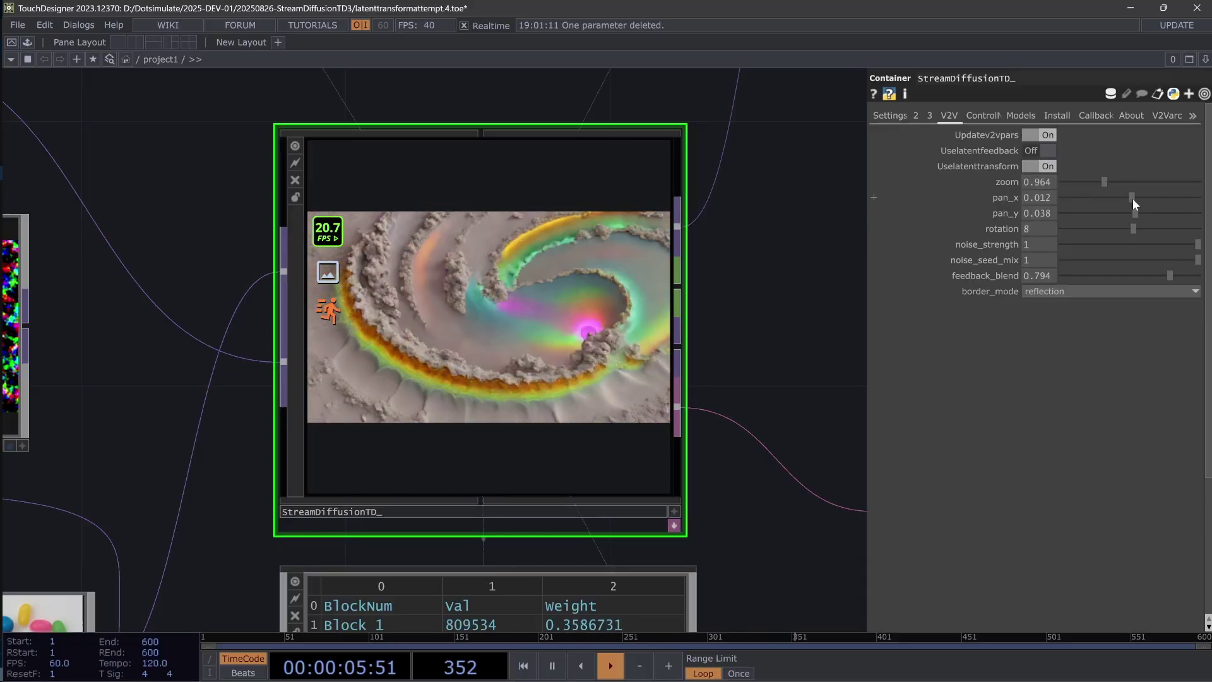